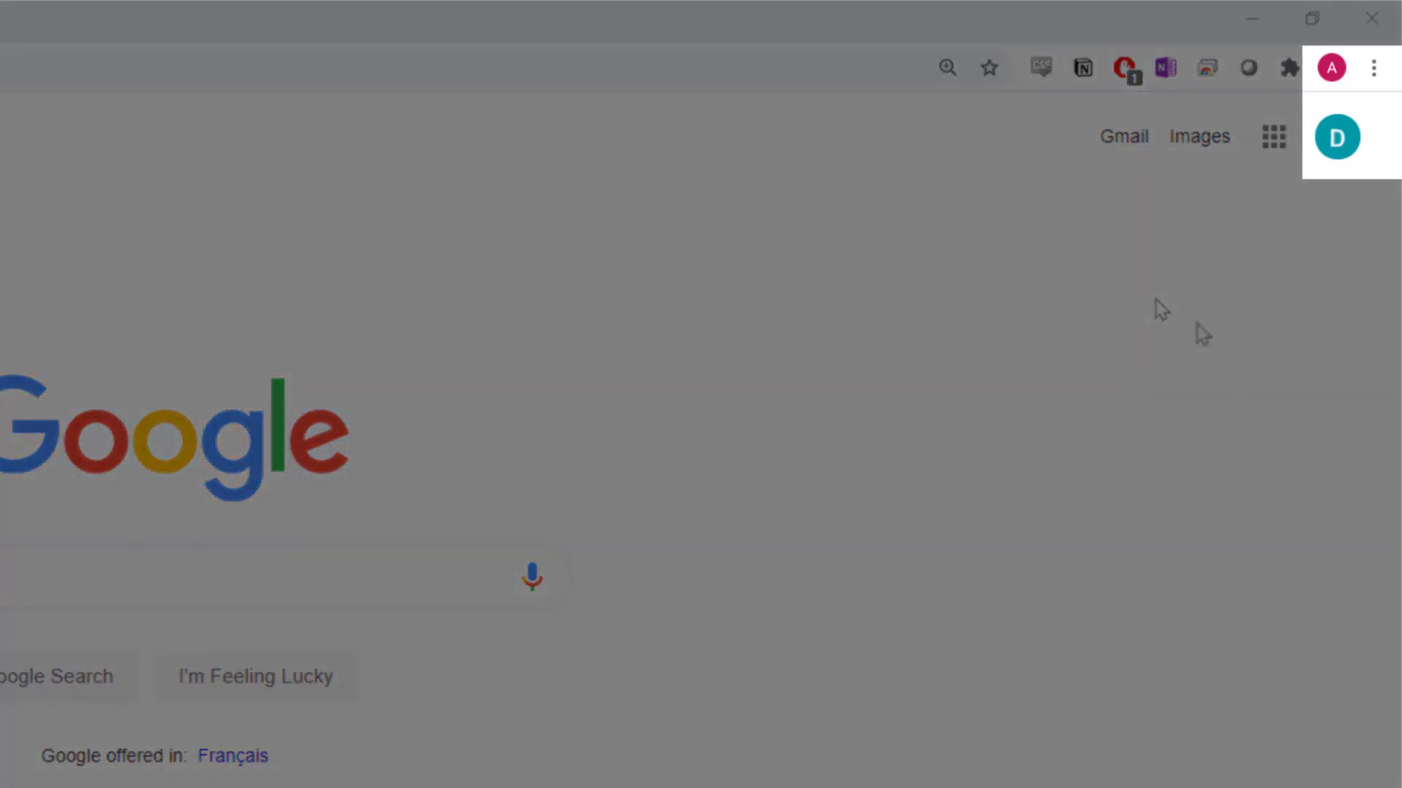
Step: Set up a new Chrome person named 'Work' with the cat avatar and a desktop shortcut
{"action": "left_click", "coordinate": [1331, 70]}
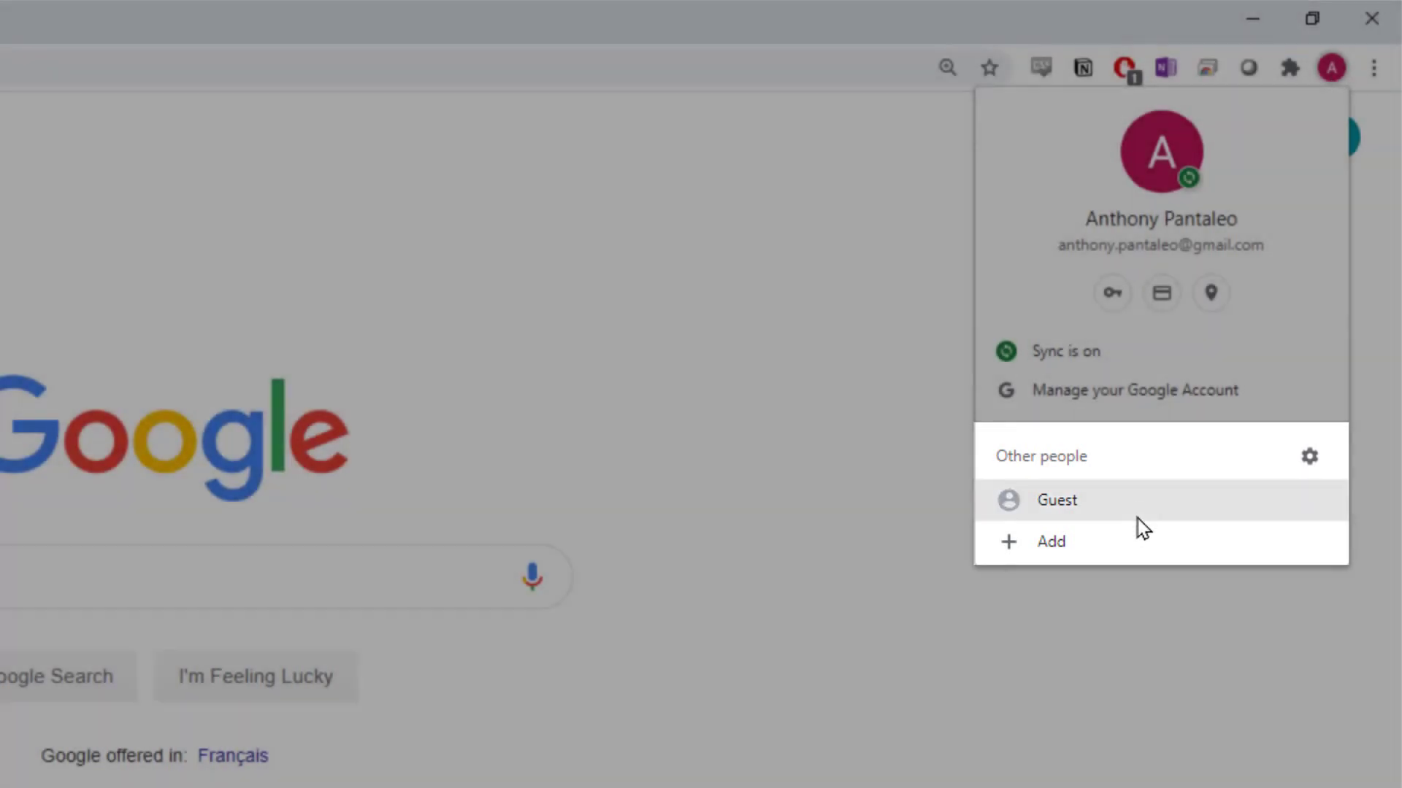
{"action": "left_click", "coordinate": [1141, 542]}
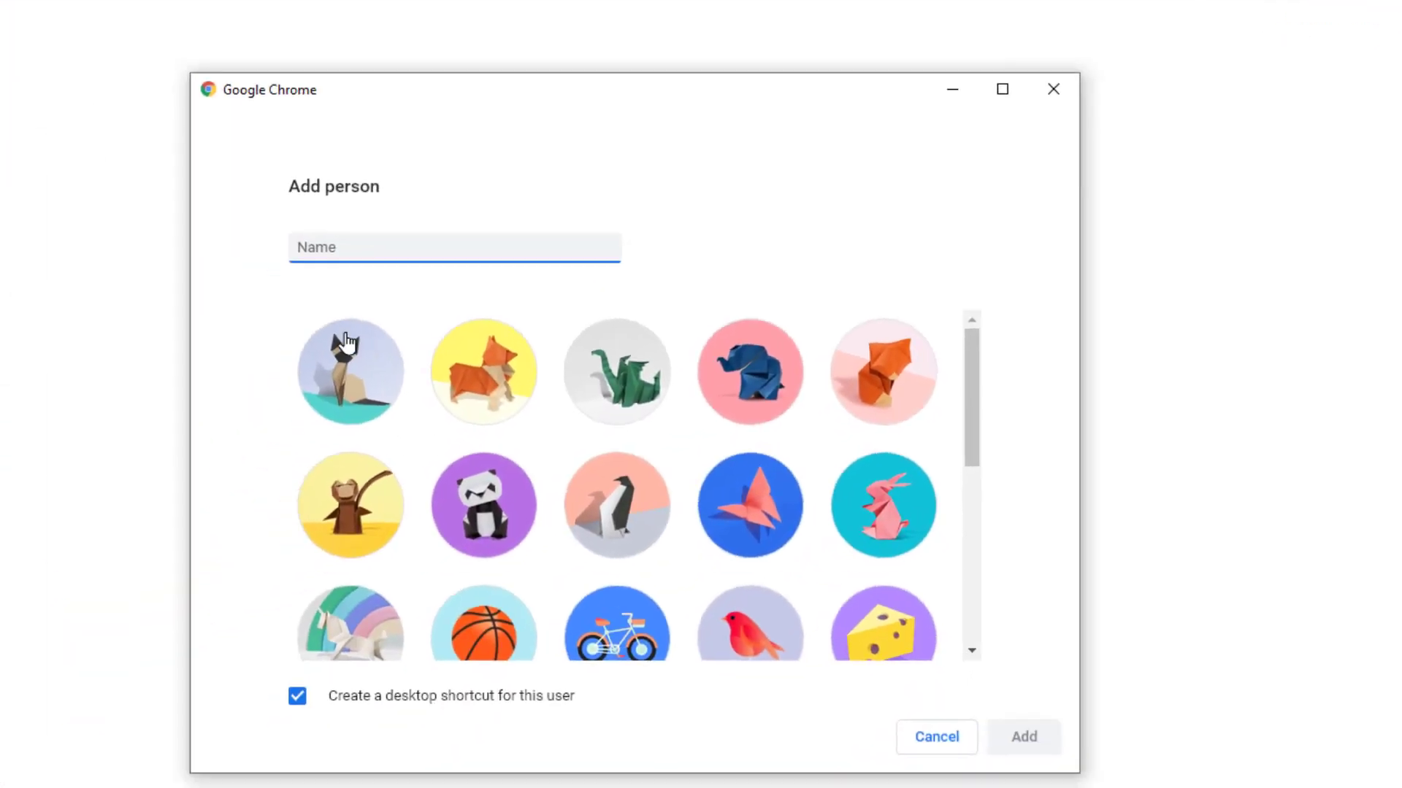
{"action": "type", "text": "Work"}
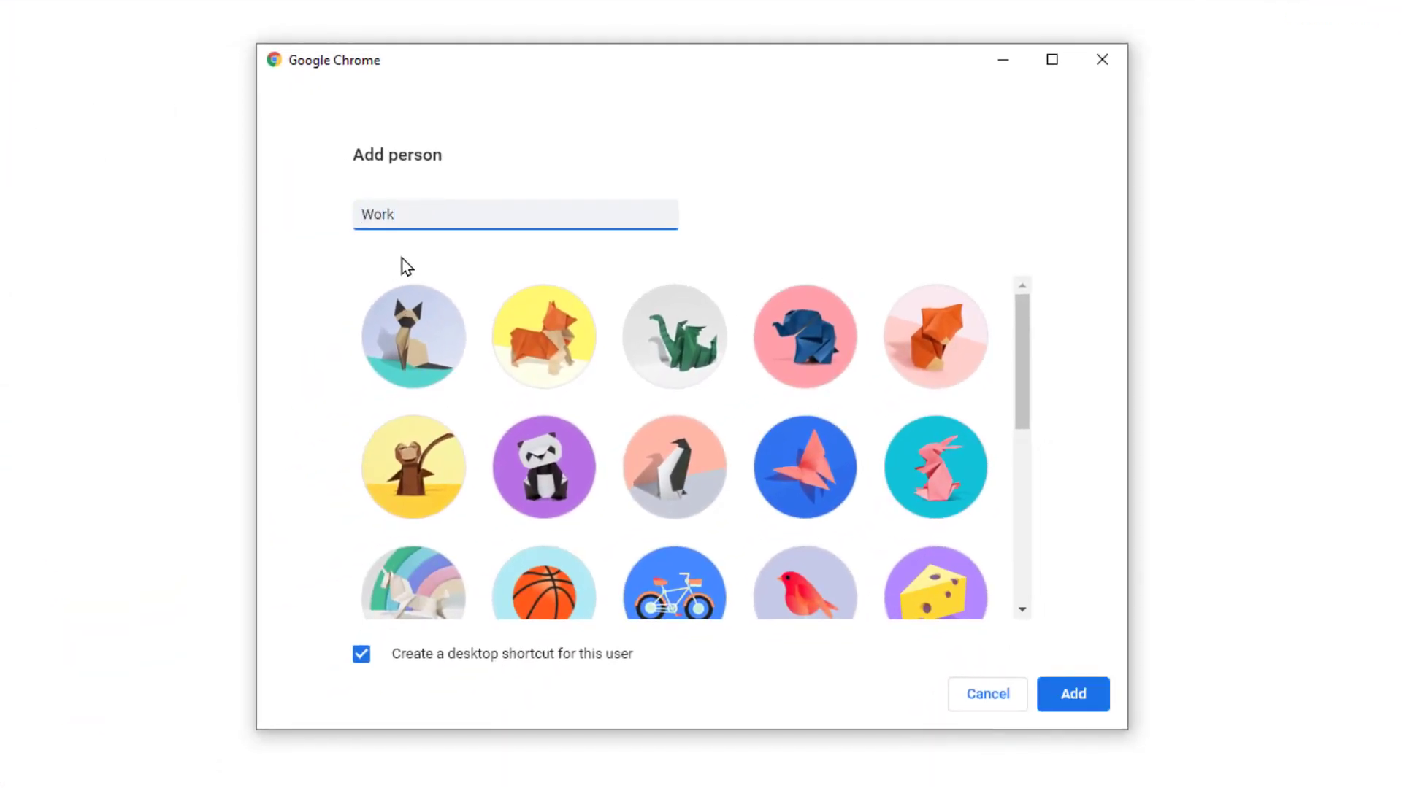
{"action": "left_click", "coordinate": [376, 354]}
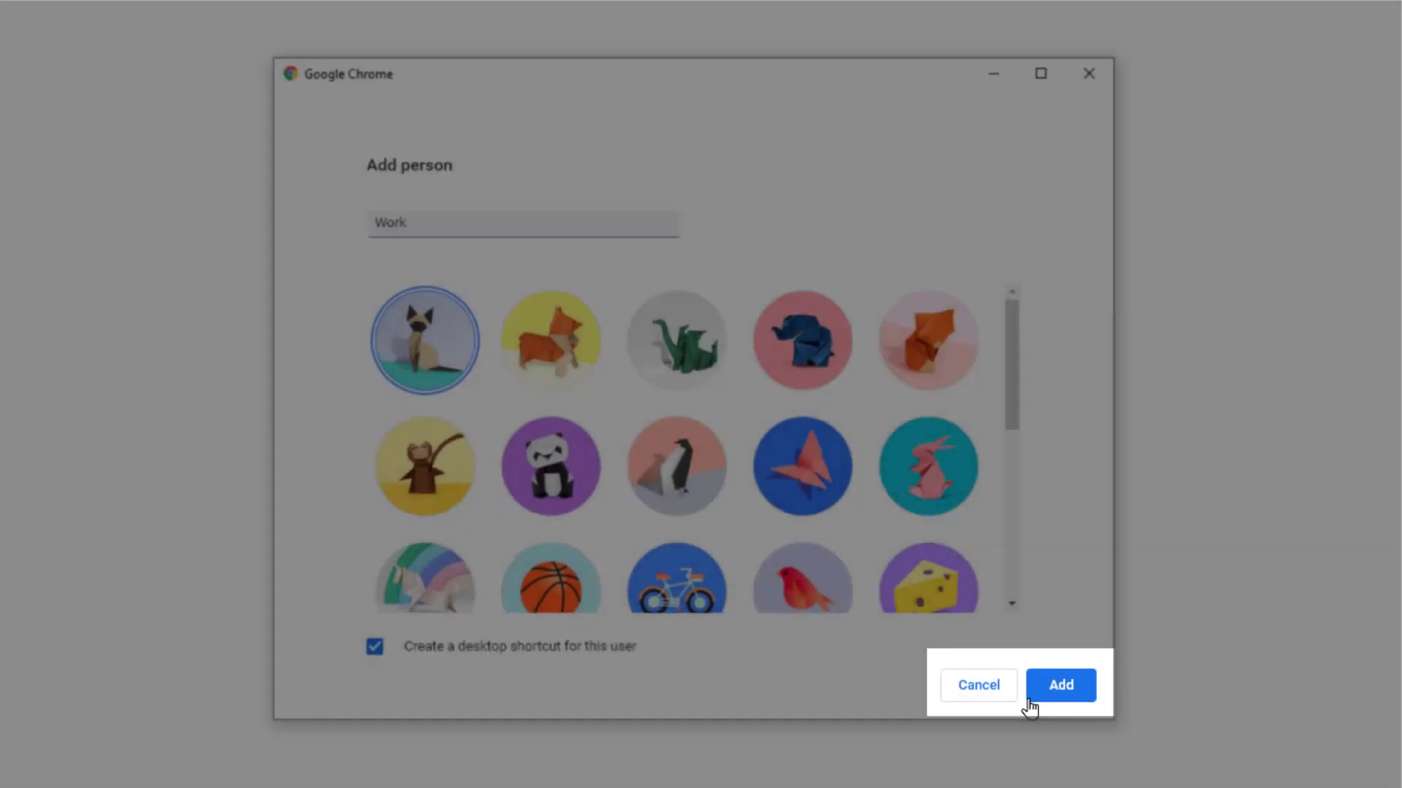
Step: Add the Work profile and sign it into the work Google account, linking data and enabling sync
{"action": "left_click", "coordinate": [1030, 701]}
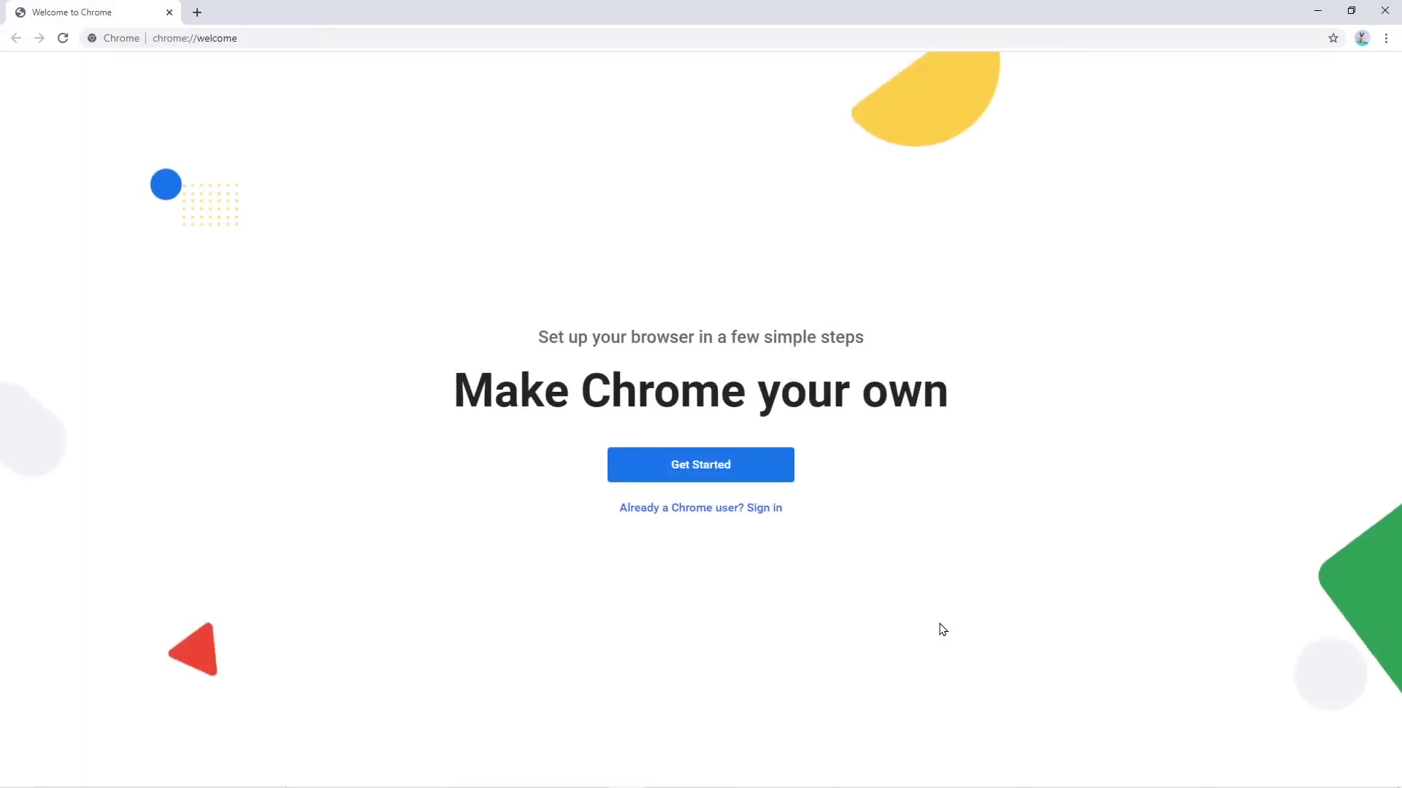
{"action": "left_click", "coordinate": [769, 509]}
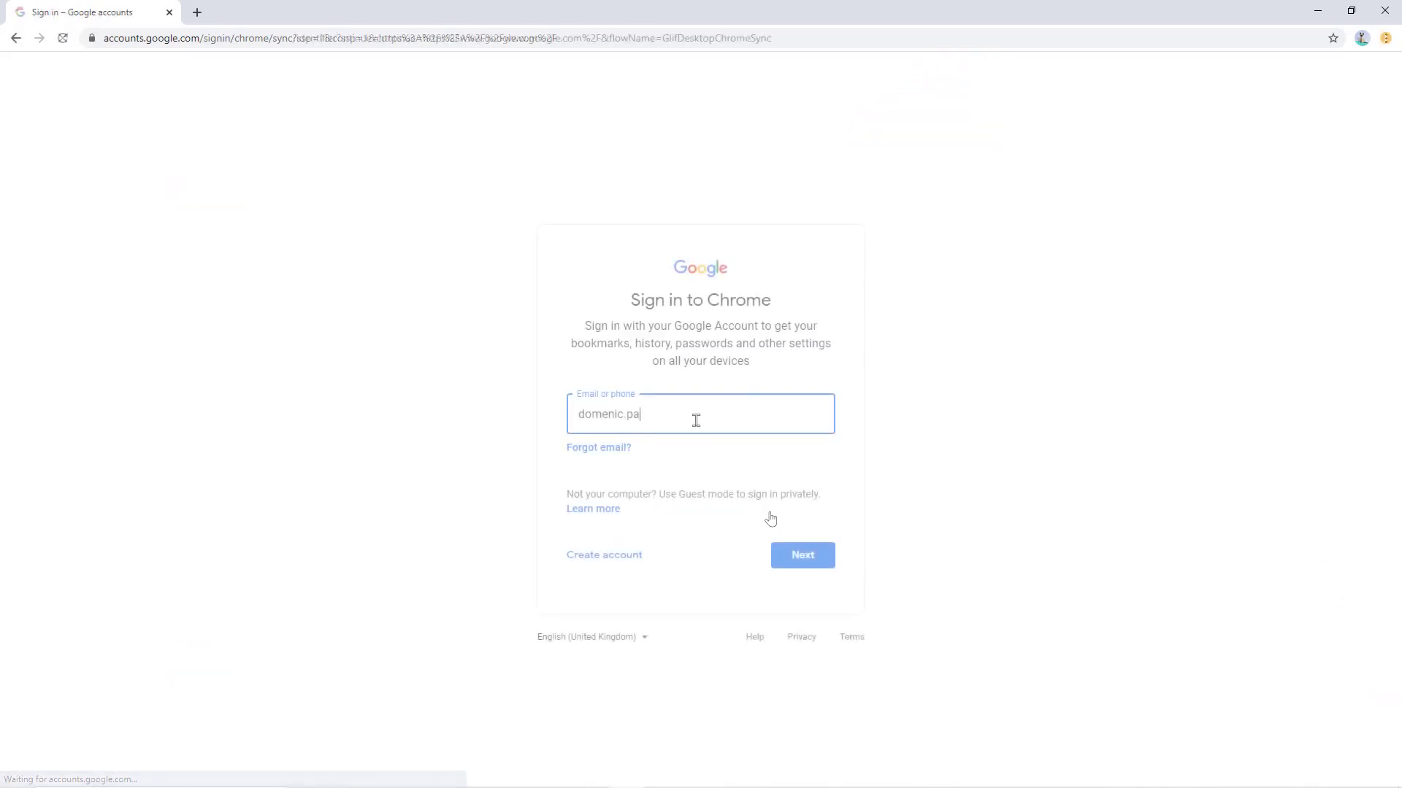
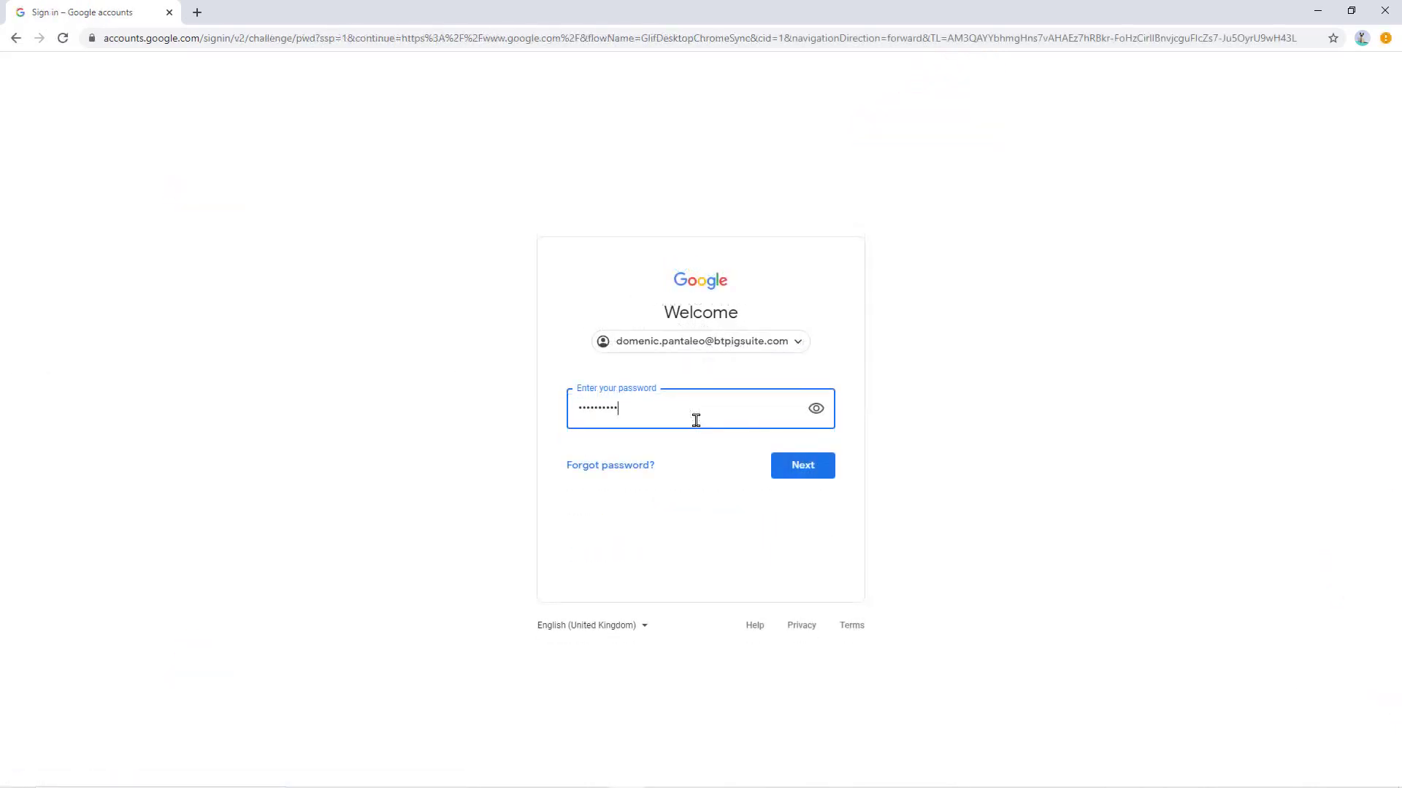
{"action": "type", "text": "••••••"}
{"action": "left_click", "coordinate": [778, 476]}
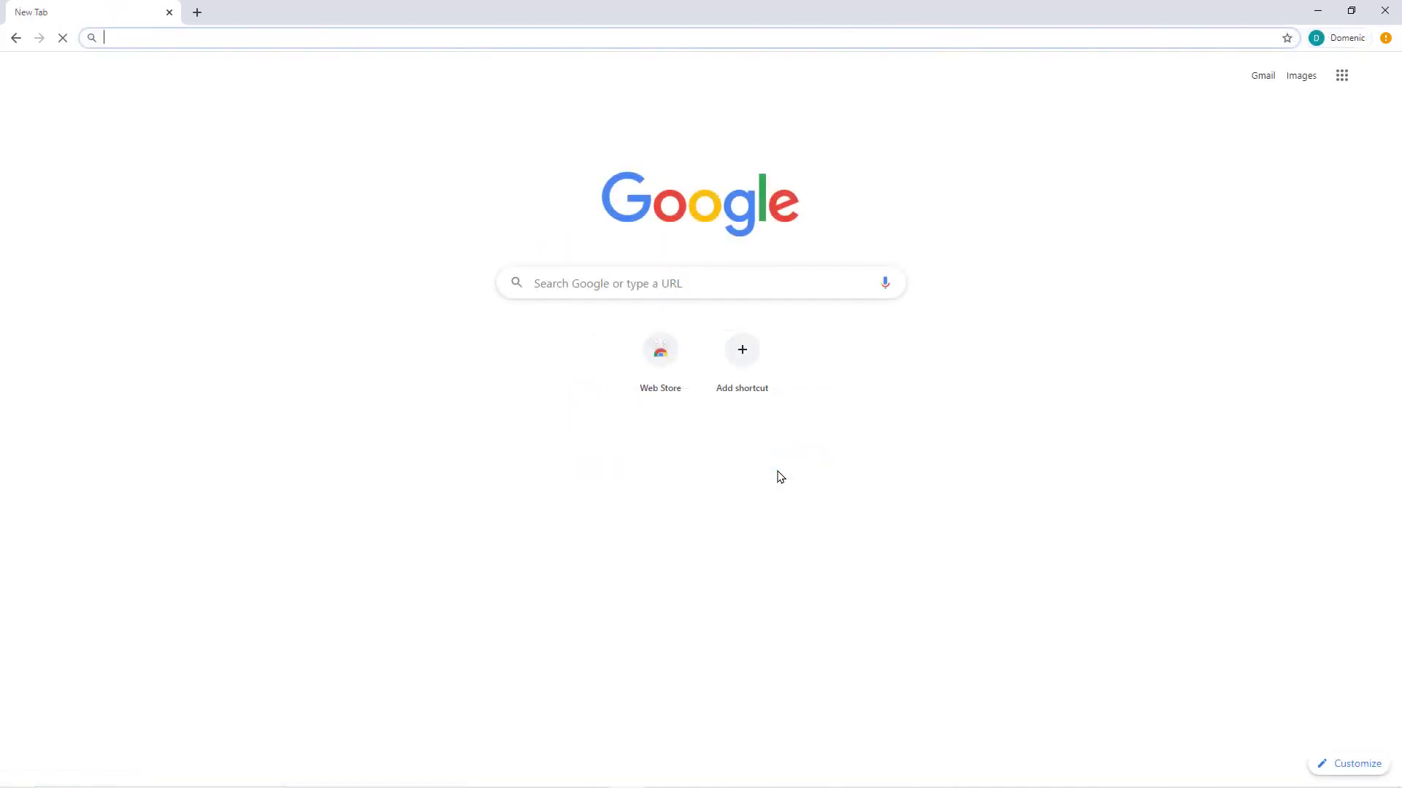
{"action": "left_click", "coordinate": [779, 248]}
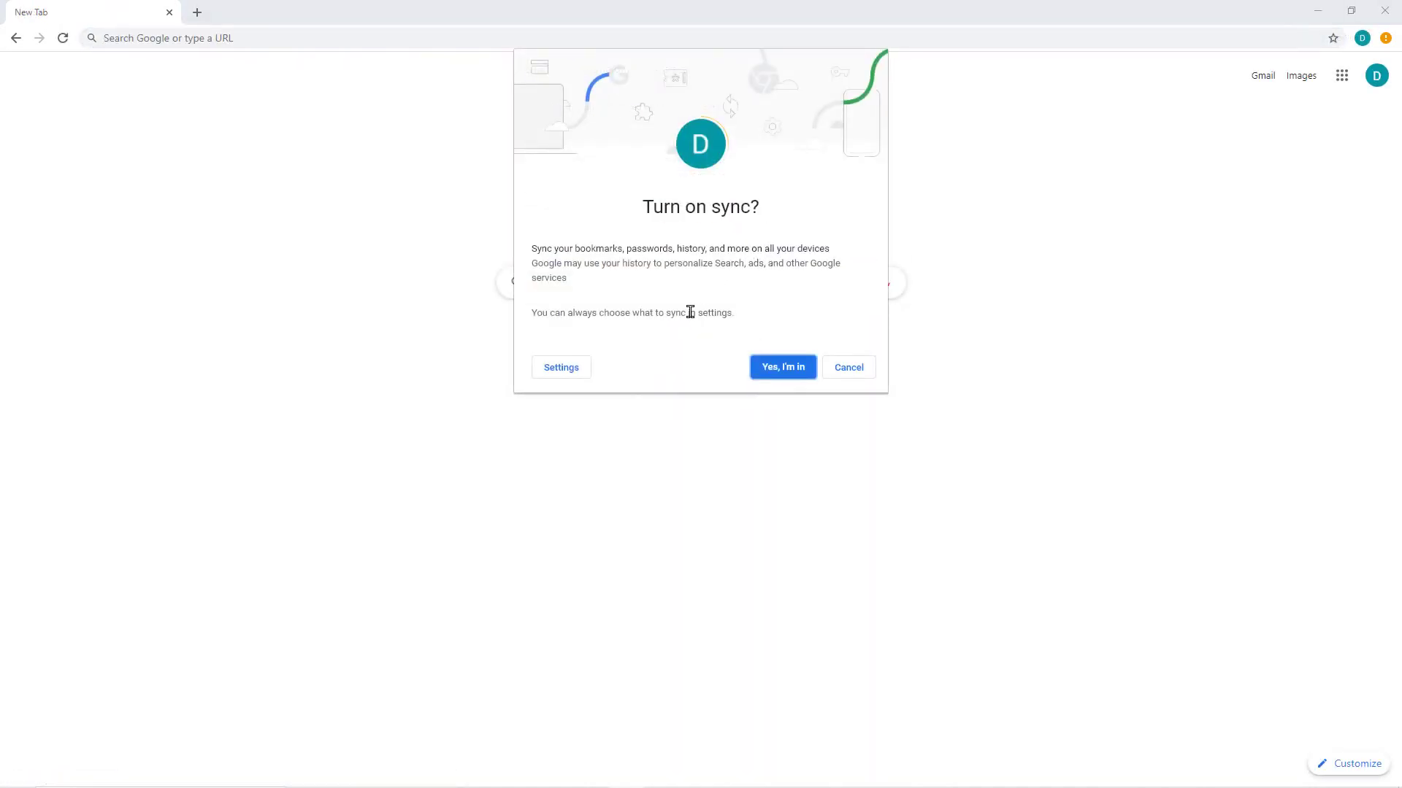
{"action": "left_click", "coordinate": [774, 376]}
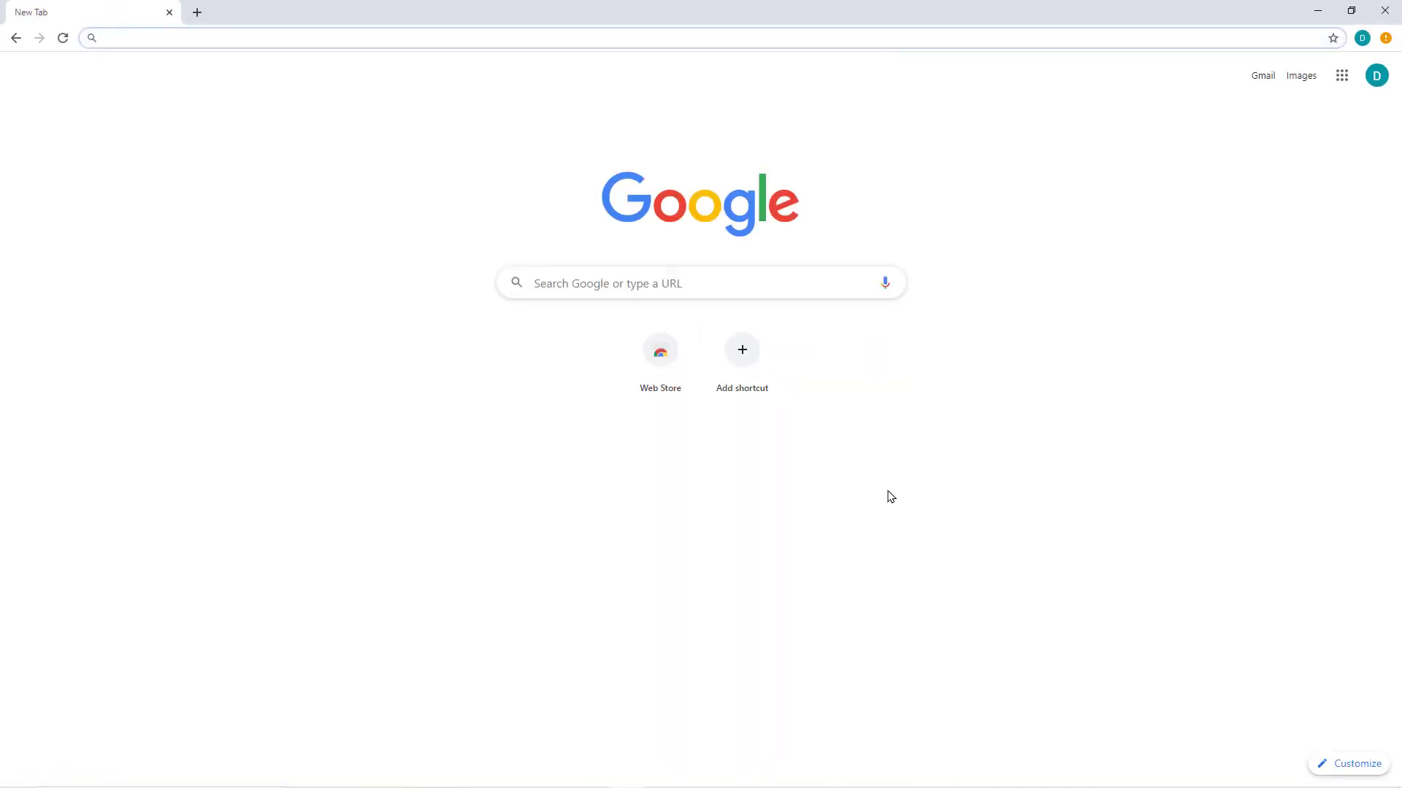
{"action": "mouse_move", "coordinate": [555, 778]}
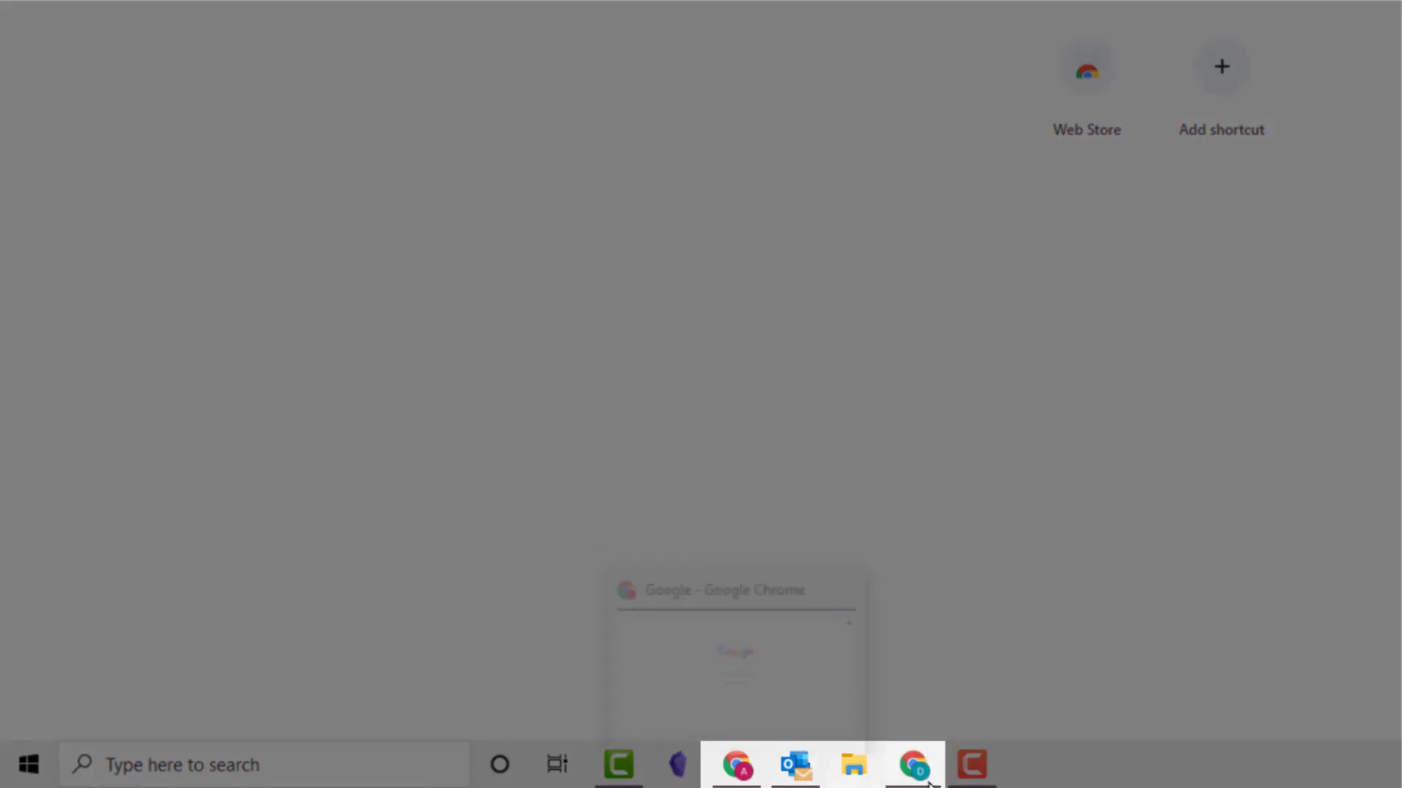
Step: Pin the Work profile's Chrome icon to the Windows taskbar
{"action": "mouse_move", "coordinate": [924, 782]}
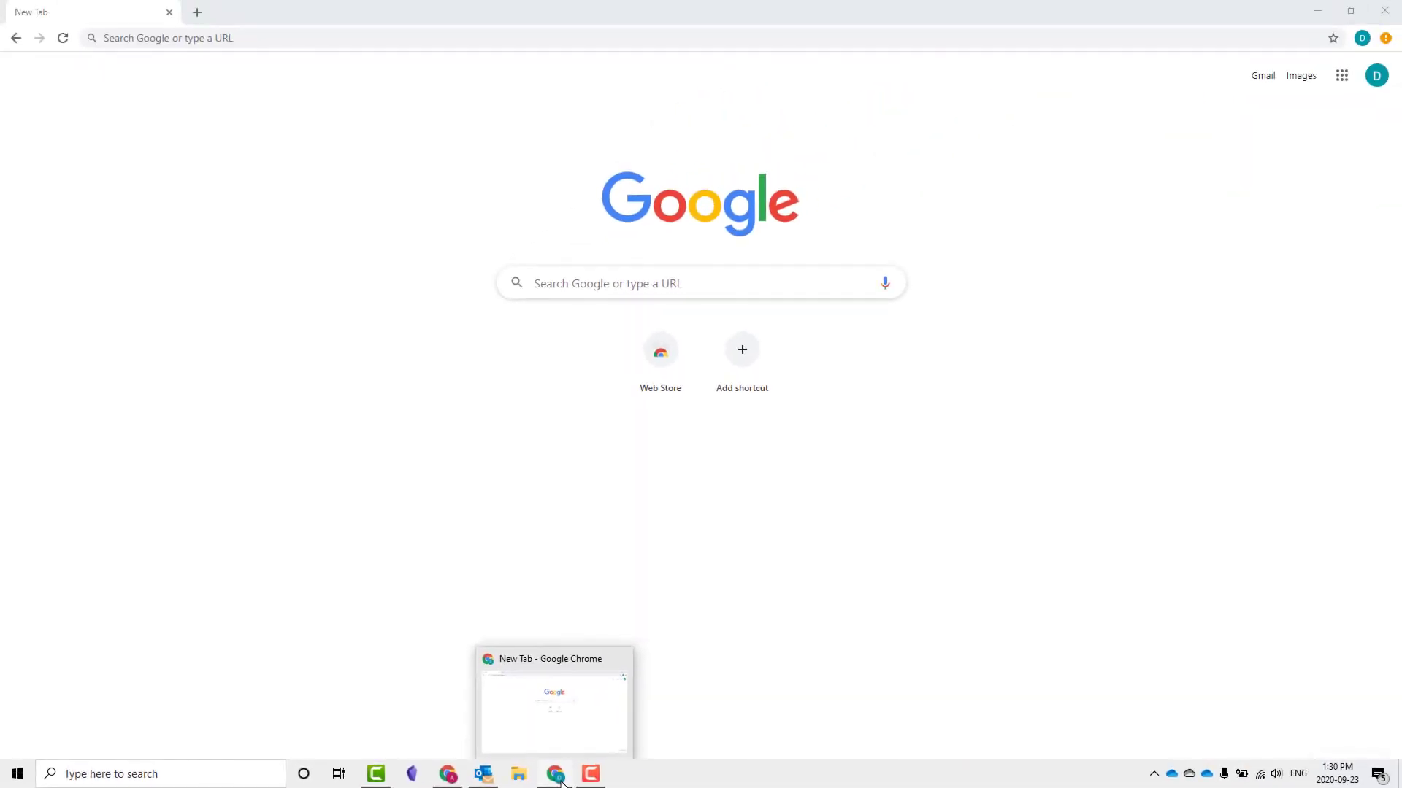
{"action": "right_click", "coordinate": [561, 783]}
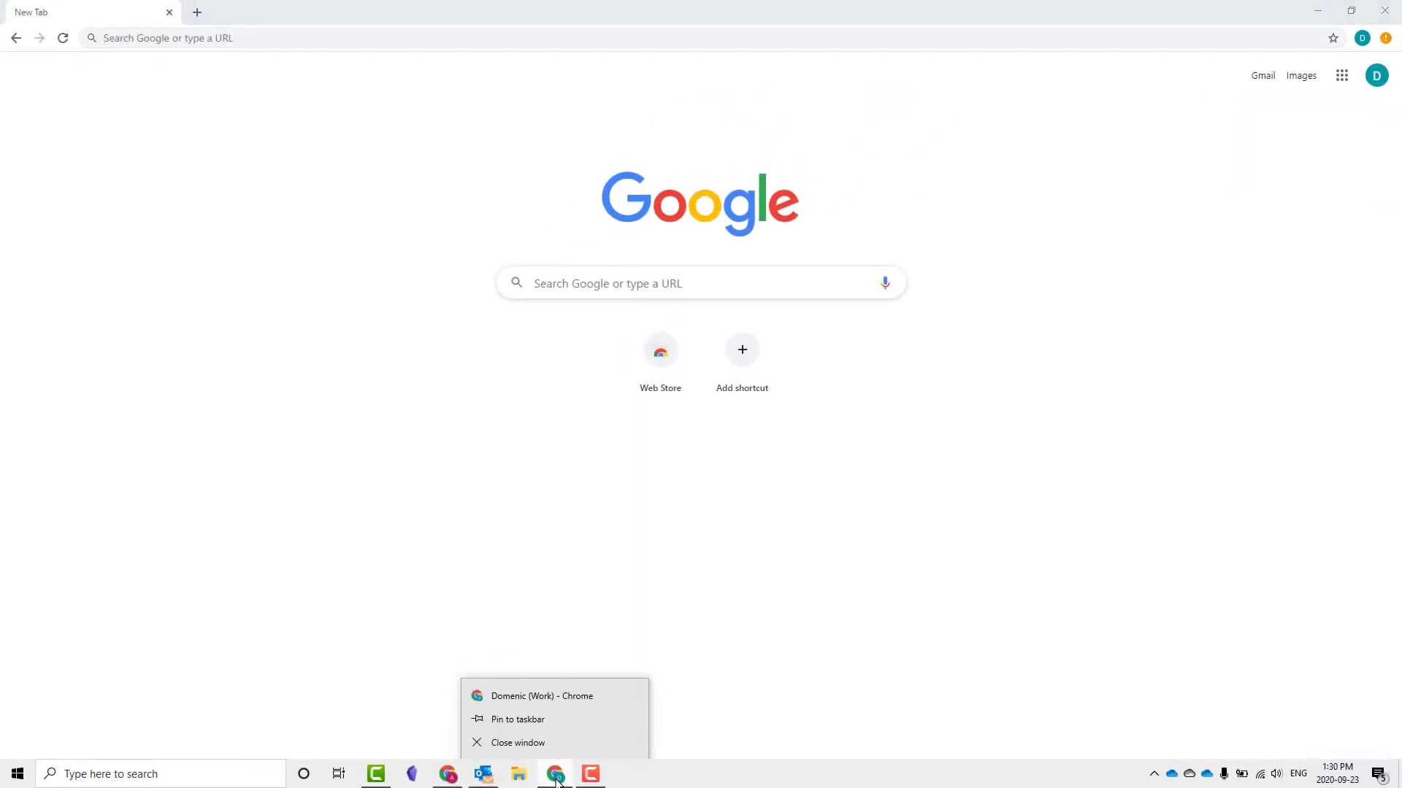
{"action": "left_click", "coordinate": [612, 719]}
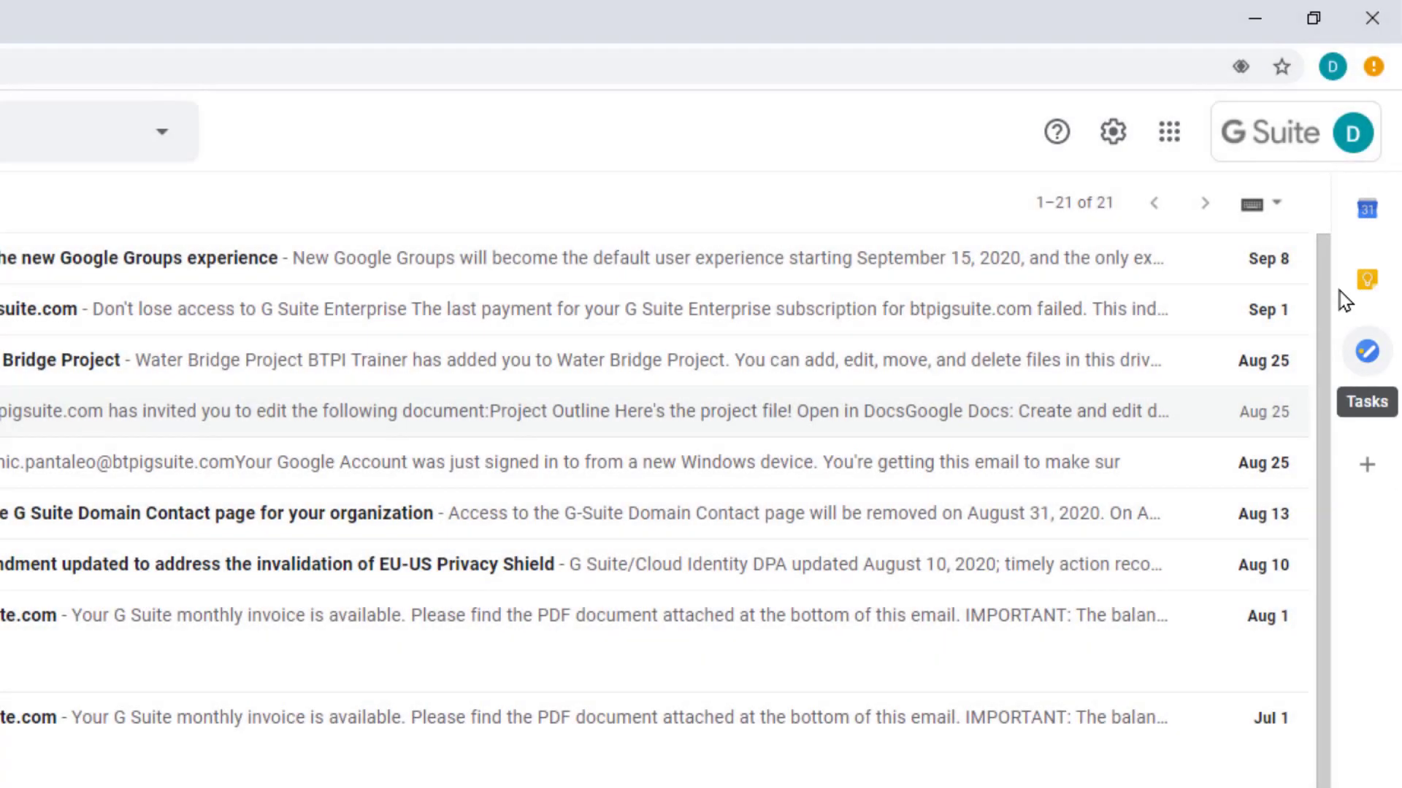
Step: Show Google Calendar in Gmail's side panel with the Wed, Sep 23 day view
{"action": "left_click", "coordinate": [1367, 212]}
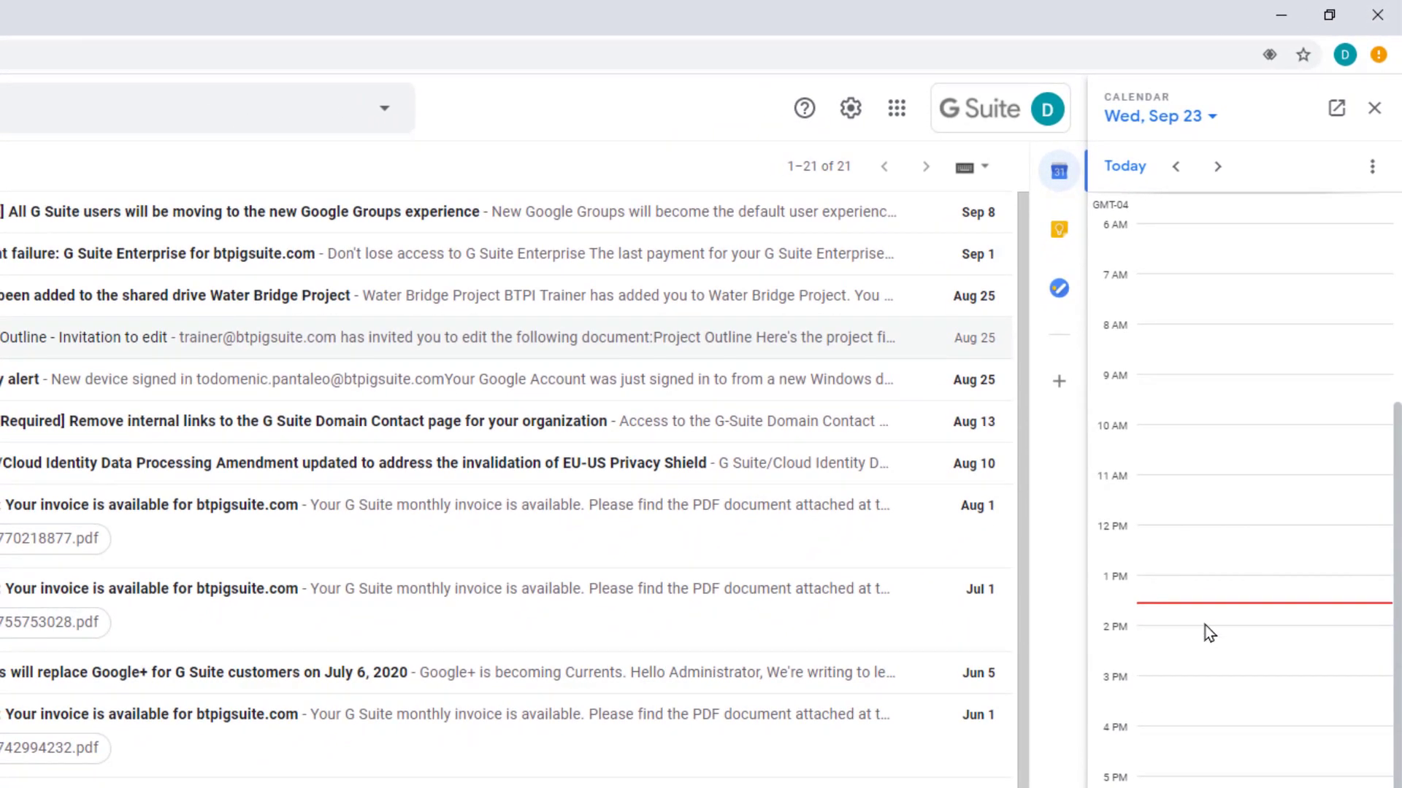
Step: Add a 2–3 PM 'Focus' event on Sep 23, then view Keep and Tasks in the side panel
{"action": "left_click", "coordinate": [1168, 637]}
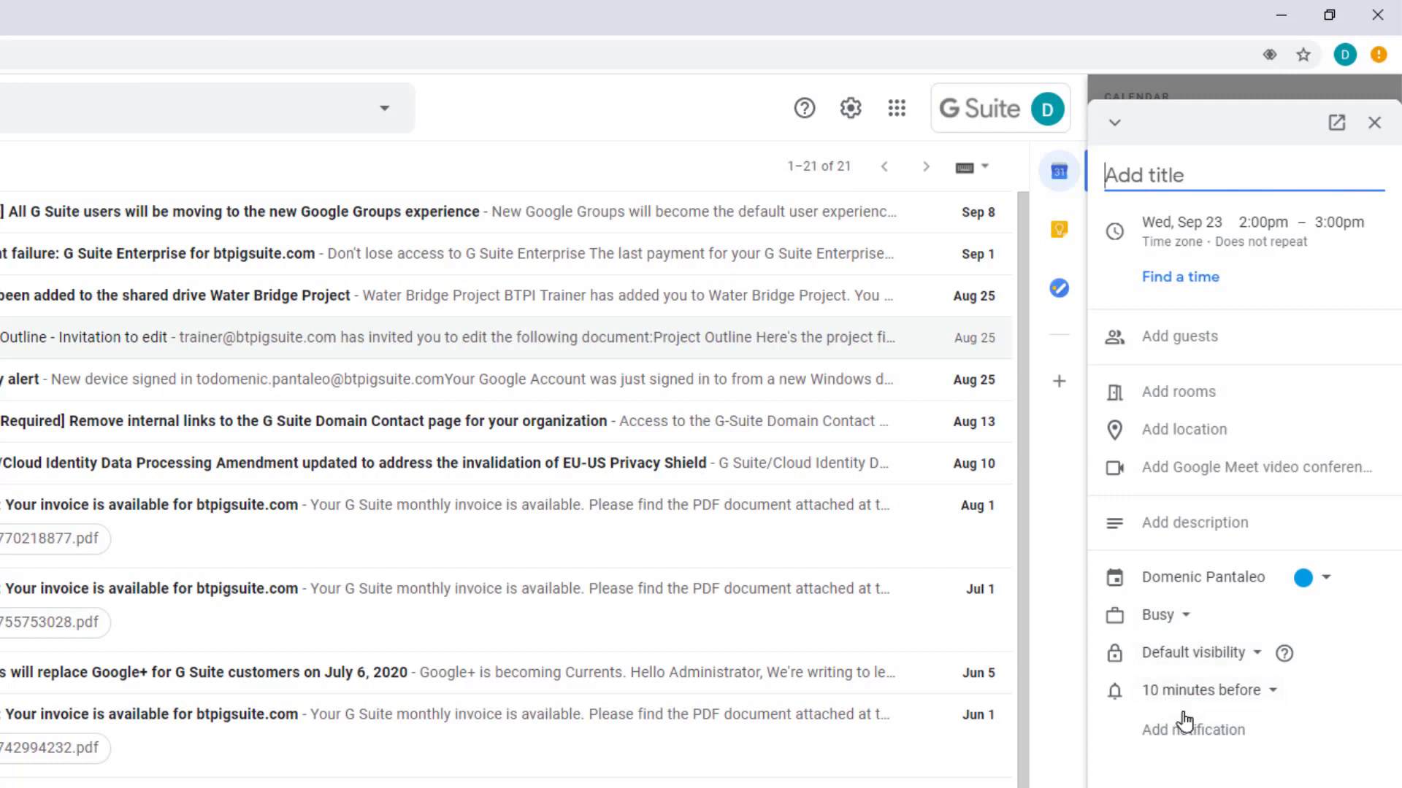
{"action": "type", "text": "Focus"}
{"action": "key", "text": "Return"}
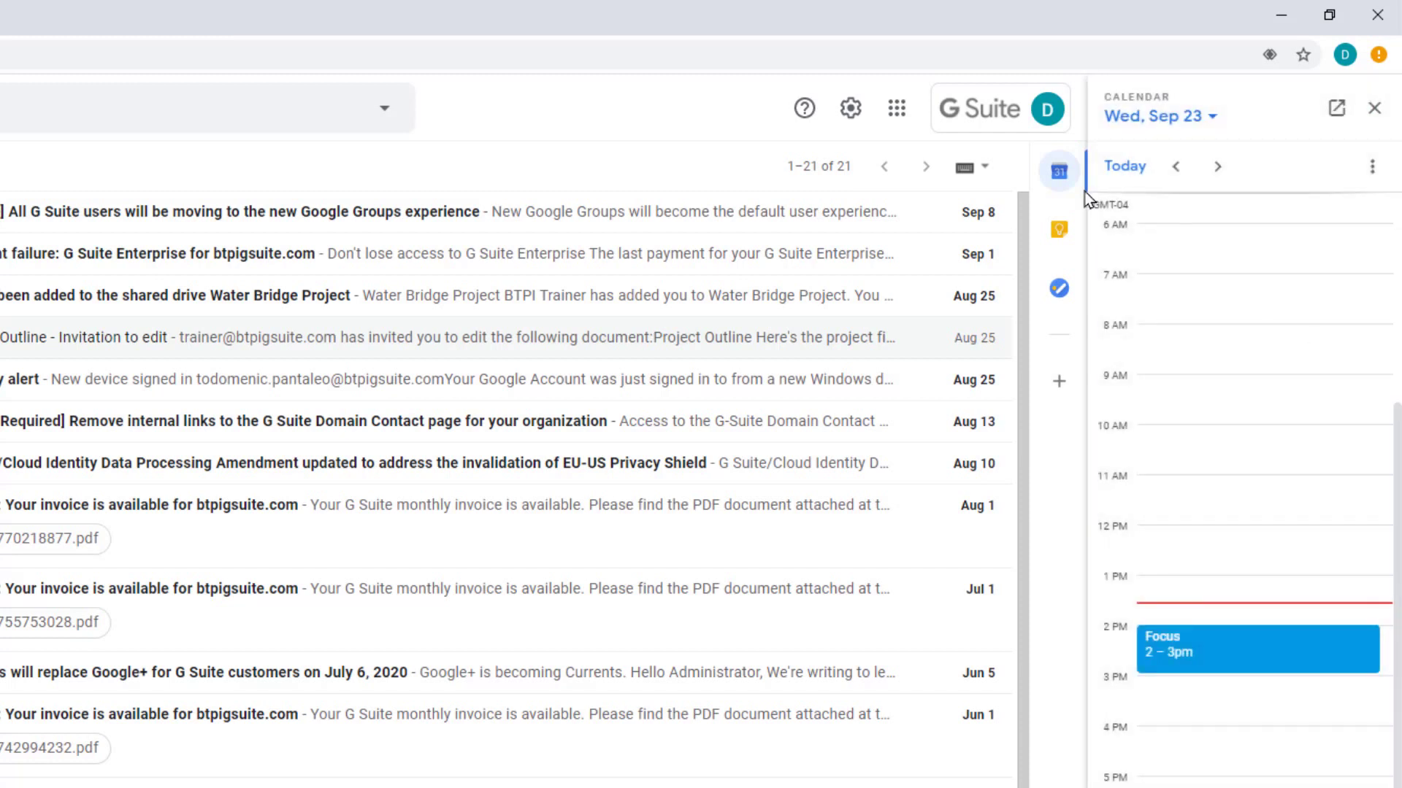
{"action": "left_click", "coordinate": [1058, 230]}
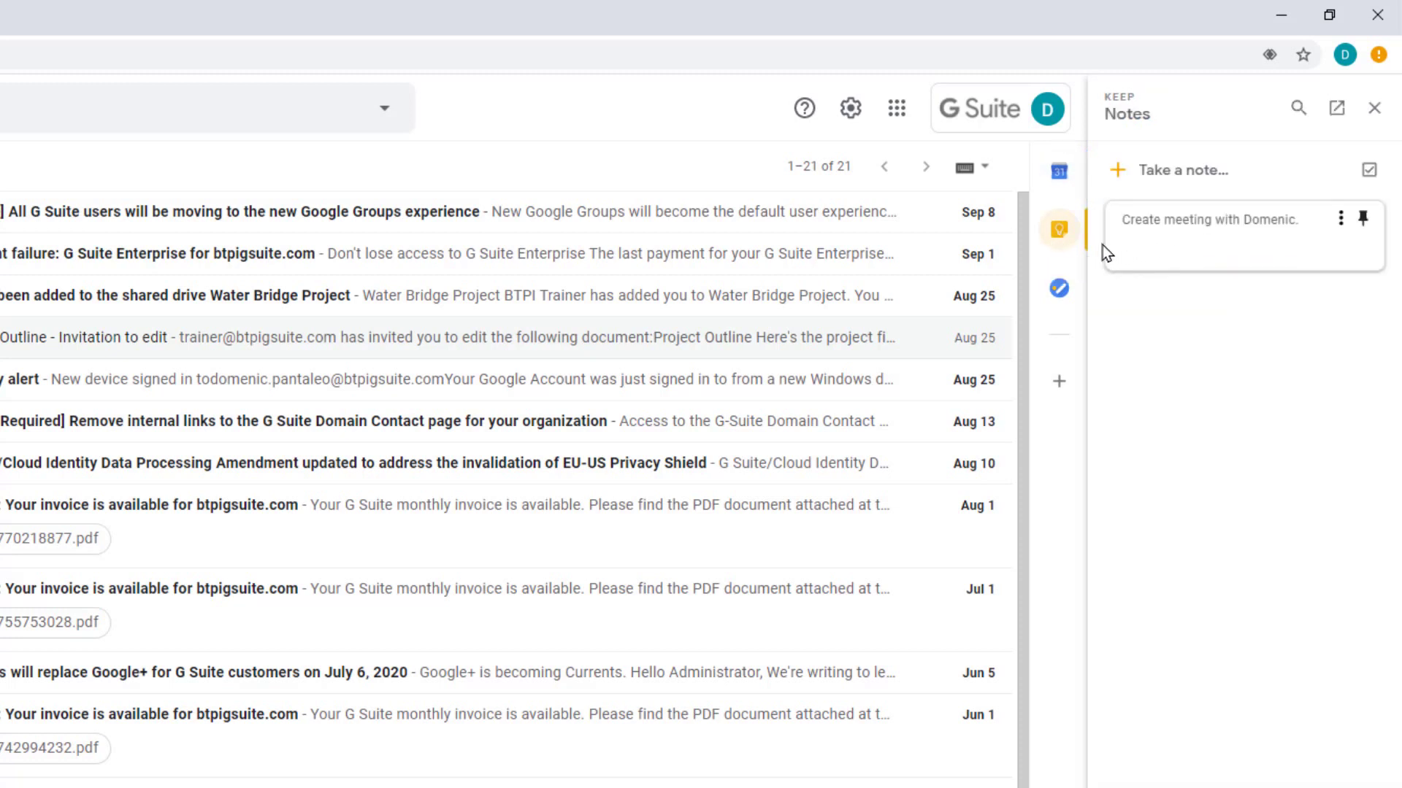
{"action": "left_click", "coordinate": [1058, 287]}
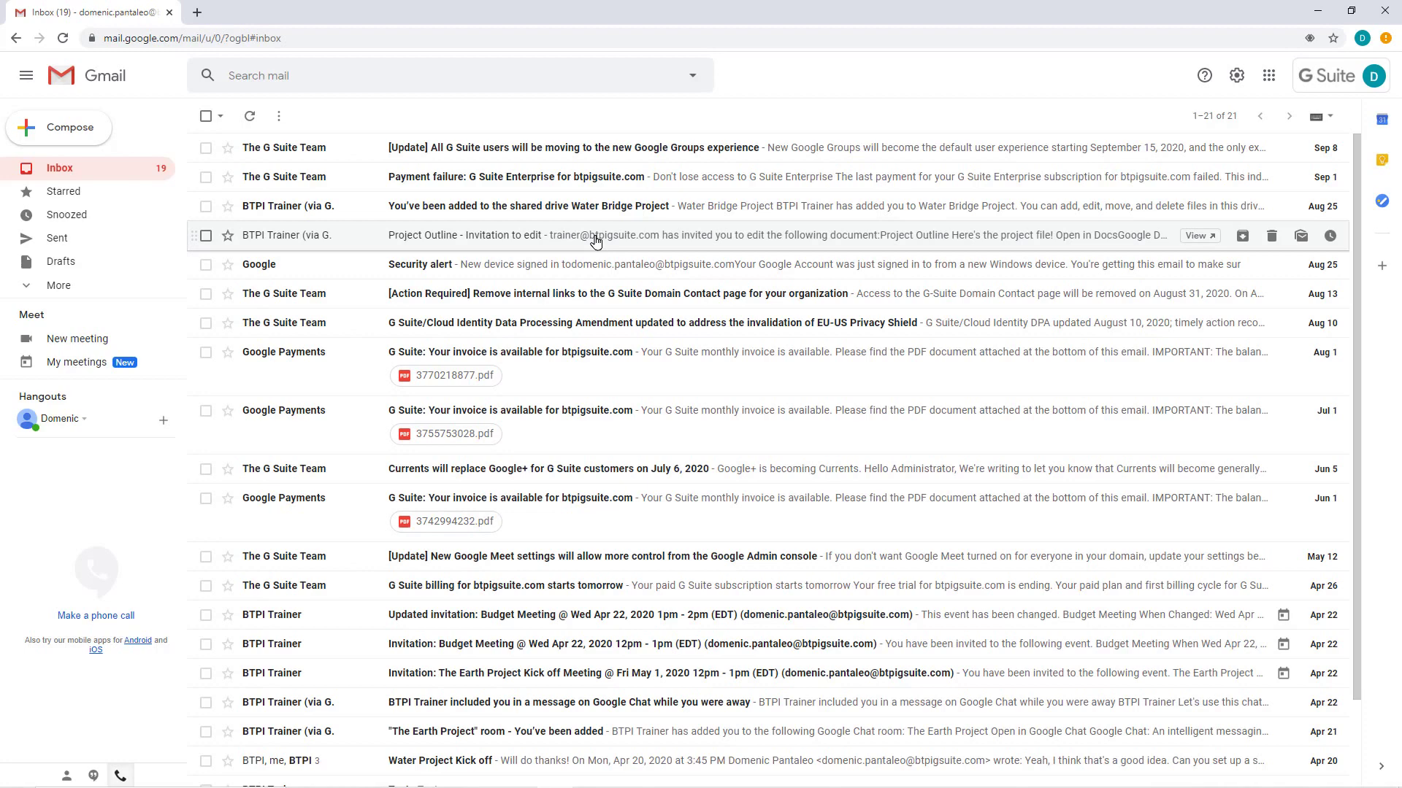
Step: Open the Project Outline email and a new message in separate tabs, then try the email in a popup window
{"action": "left_click", "coordinate": [596, 241], "text": "ctrl"}
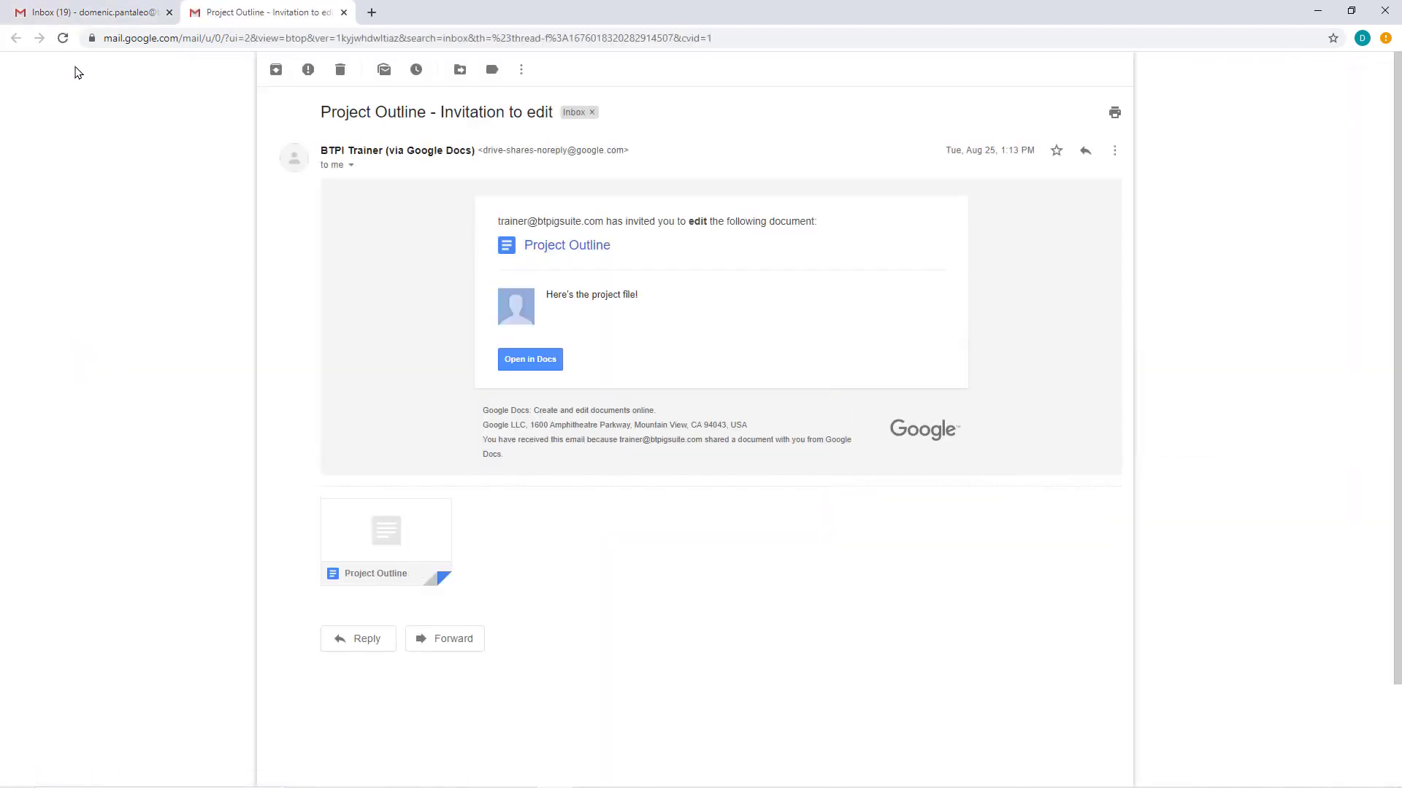
{"action": "left_click", "coordinate": [113, 18]}
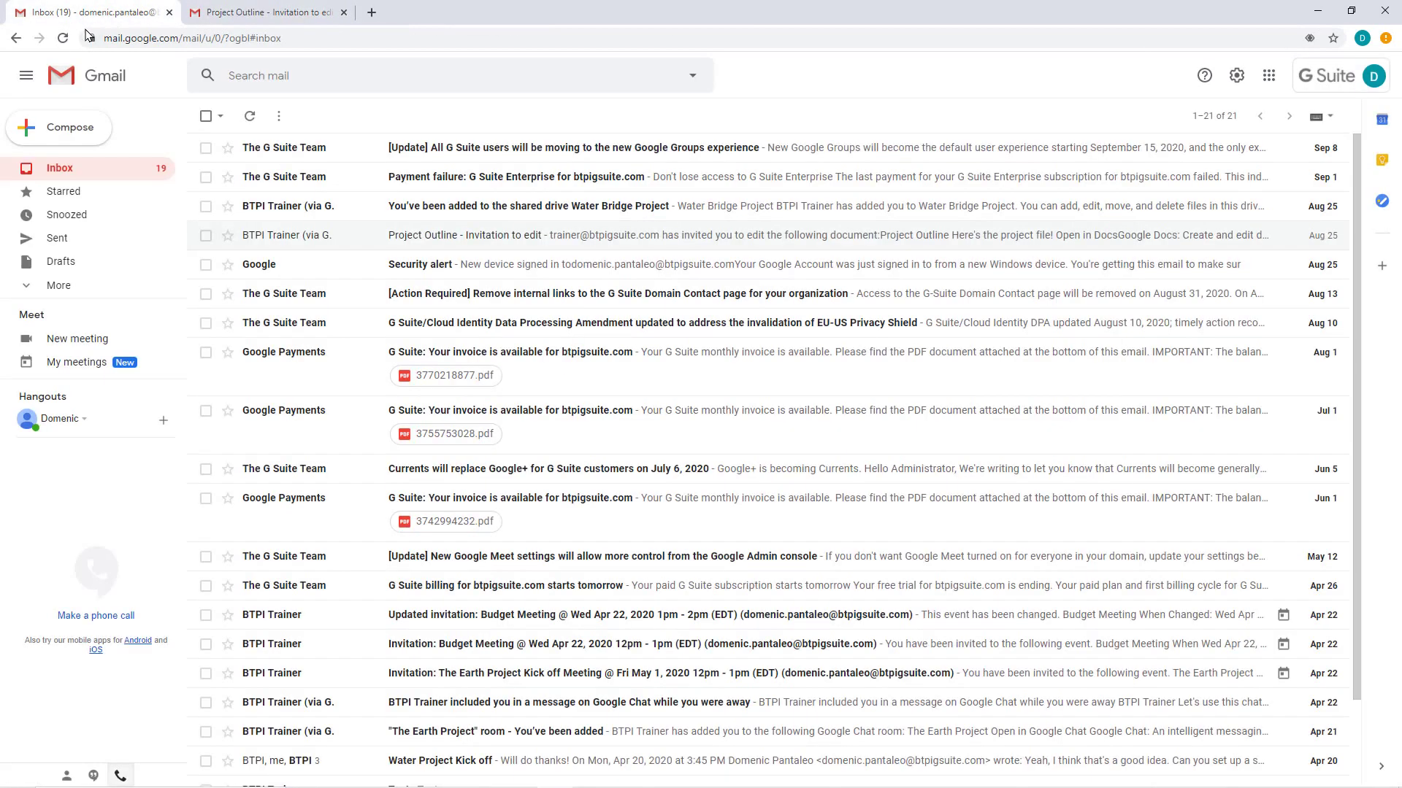
{"action": "left_click", "coordinate": [80, 135], "text": "ctrl"}
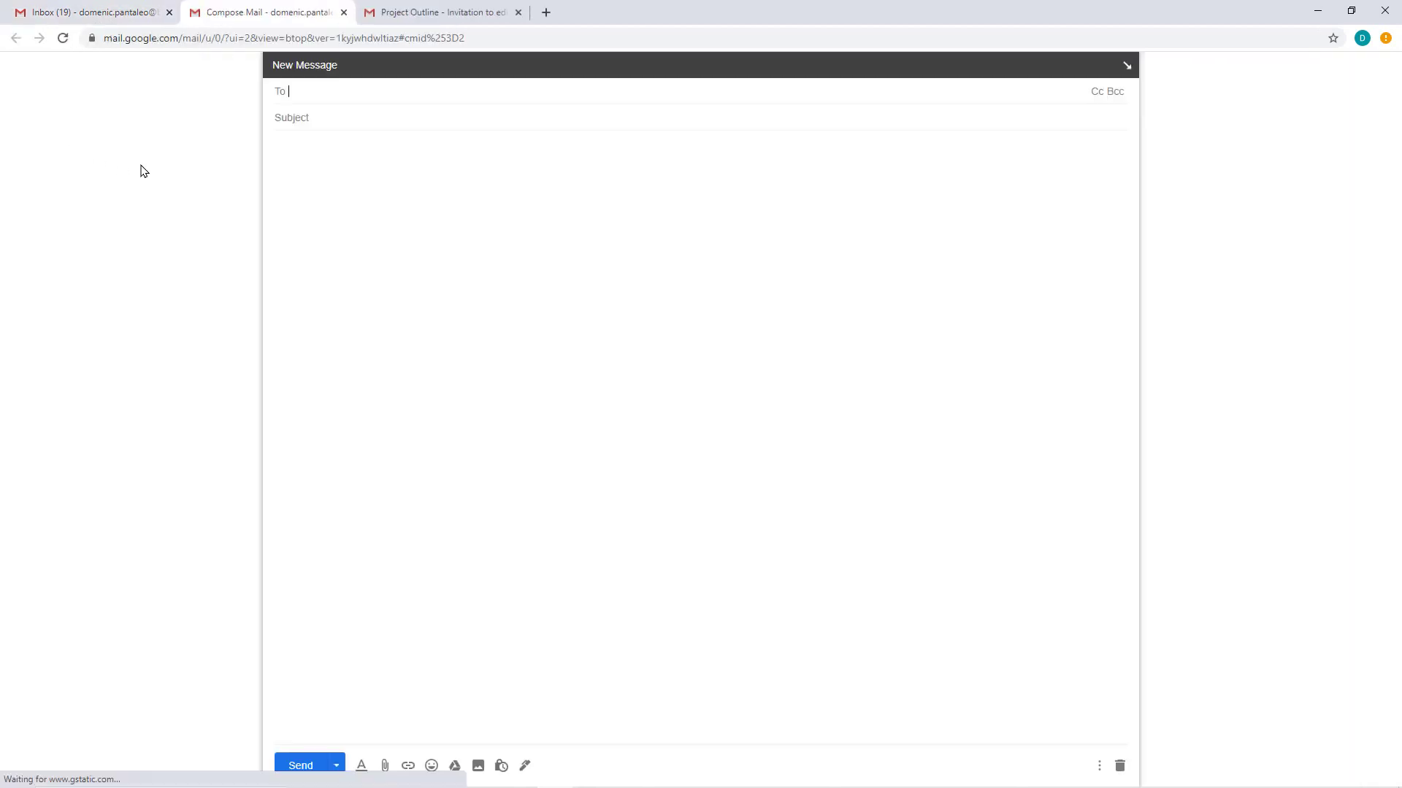
{"action": "left_click", "coordinate": [405, 16]}
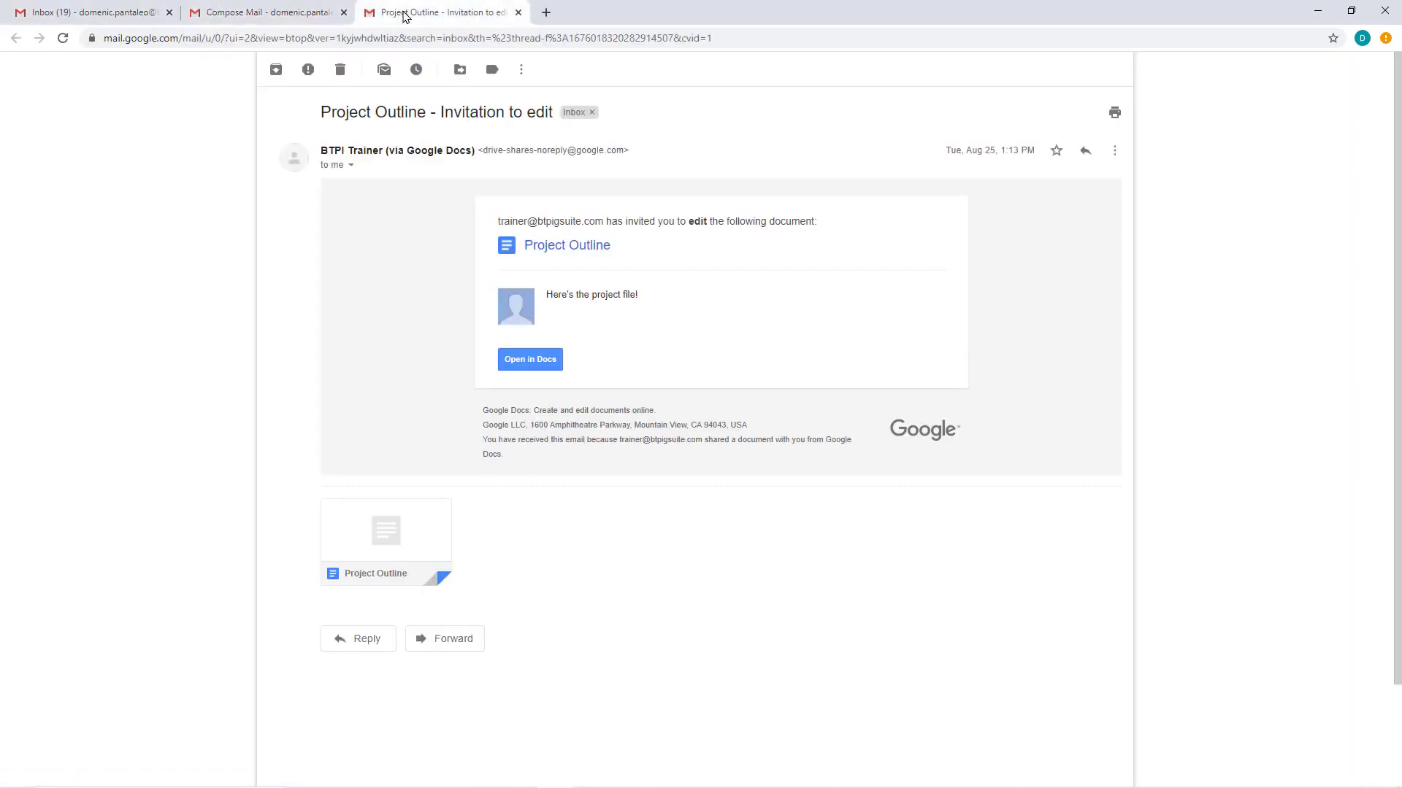
{"action": "left_click", "coordinate": [135, 22]}
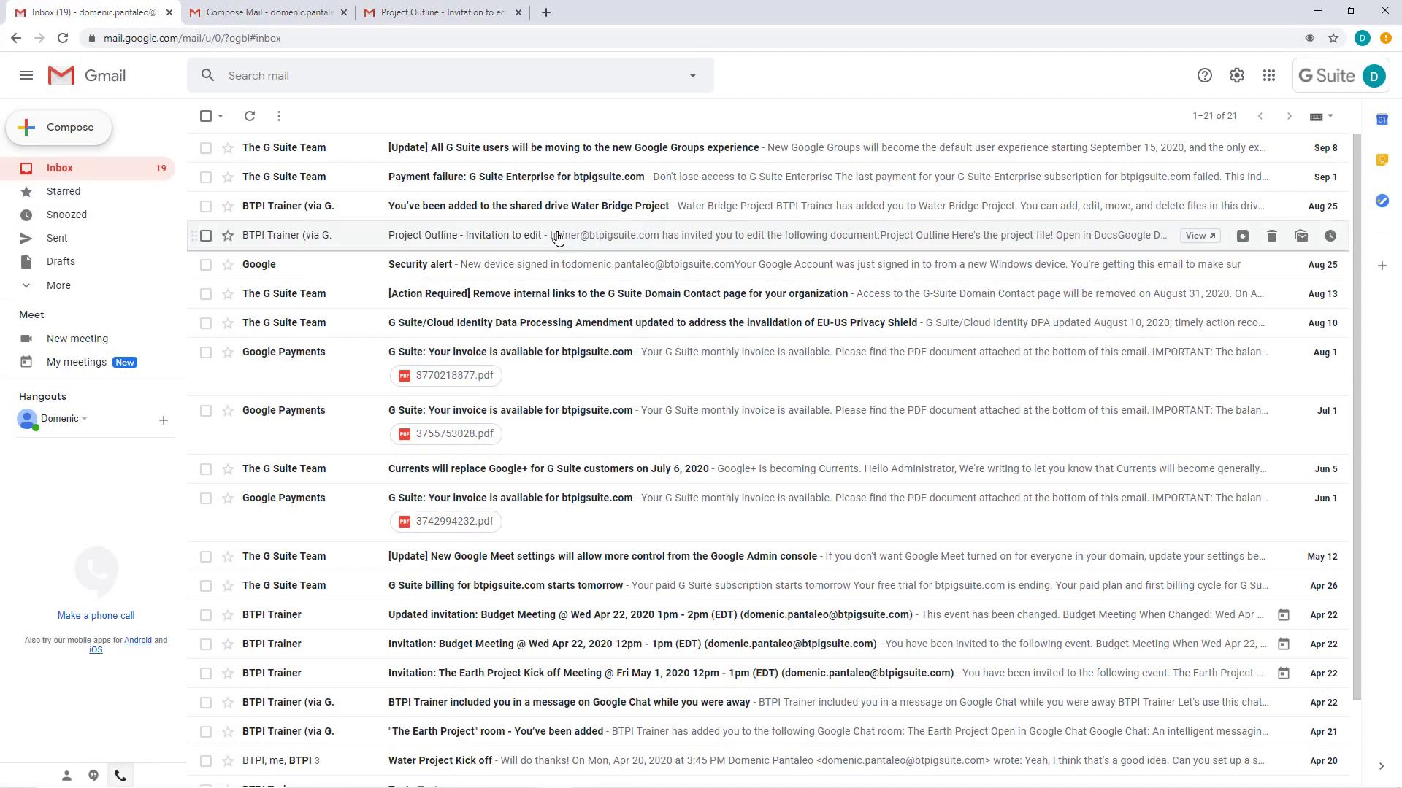
{"action": "left_click", "coordinate": [546, 239], "text": "shift"}
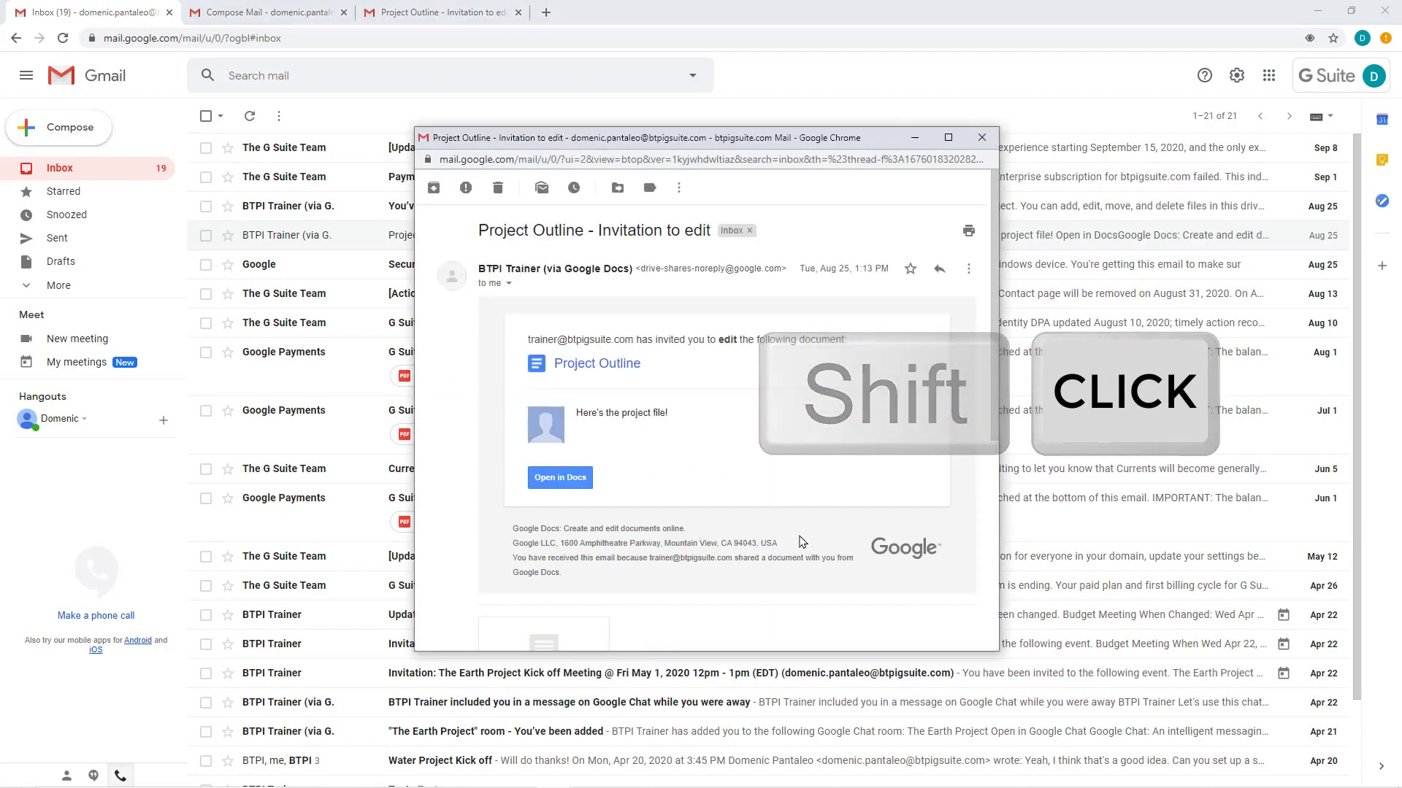
{"action": "left_click", "coordinate": [982, 137]}
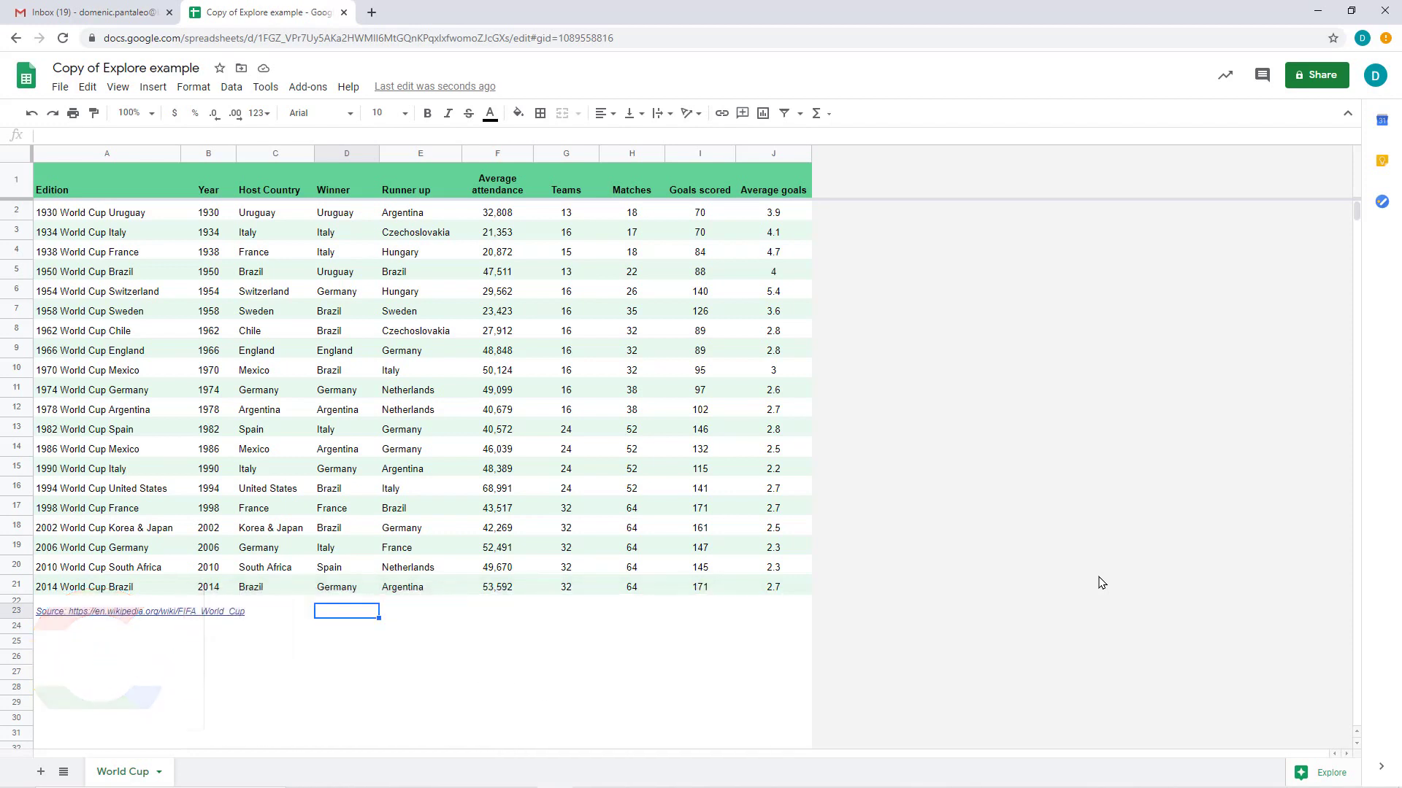
Step: Switch to the 'Copy of Explore example' spreadsheet with the 1930–2014 World Cup table
{"action": "key", "text": "Return"}
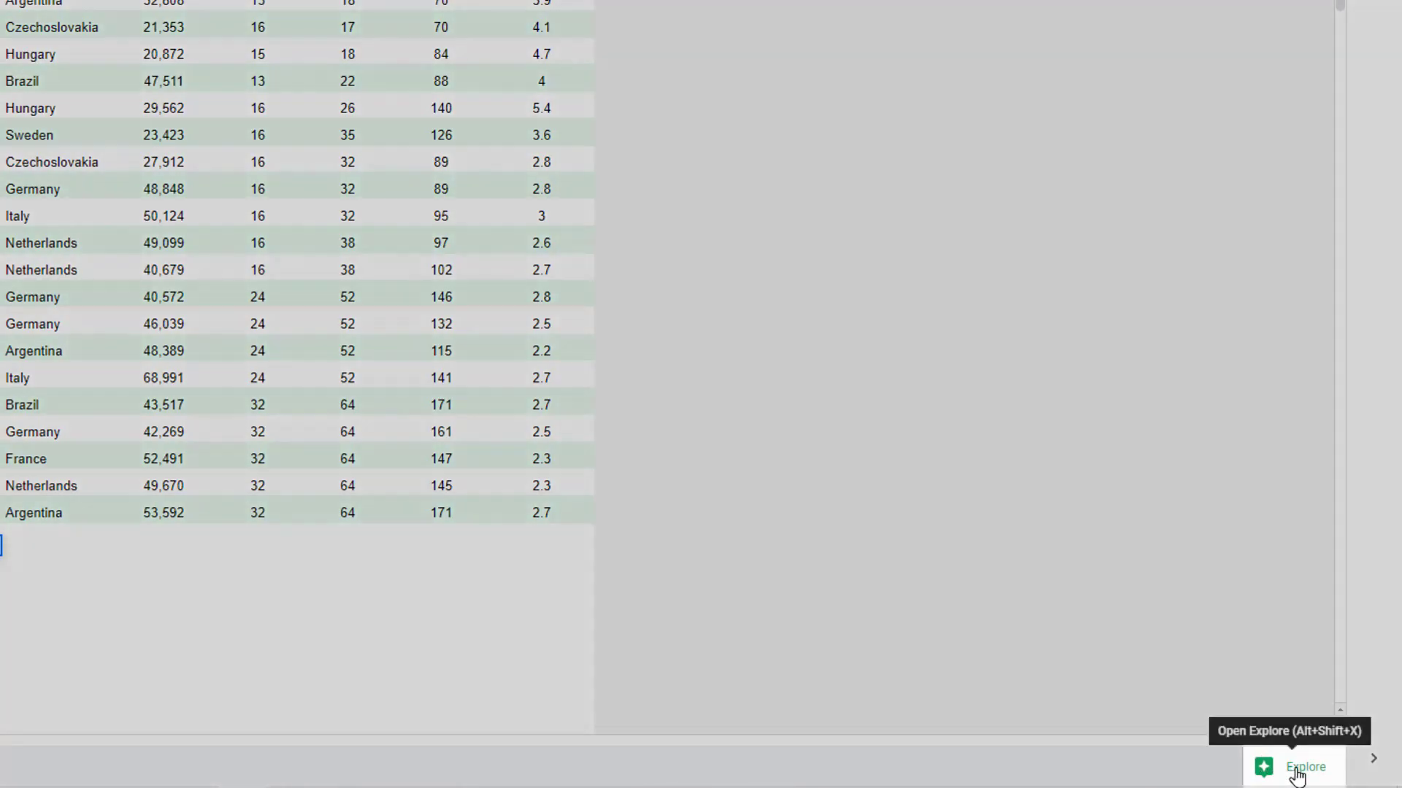
Step: Run Explore on the World Cup data and browse its suggested answers, pivot table and charts
{"action": "left_click", "coordinate": [1295, 771]}
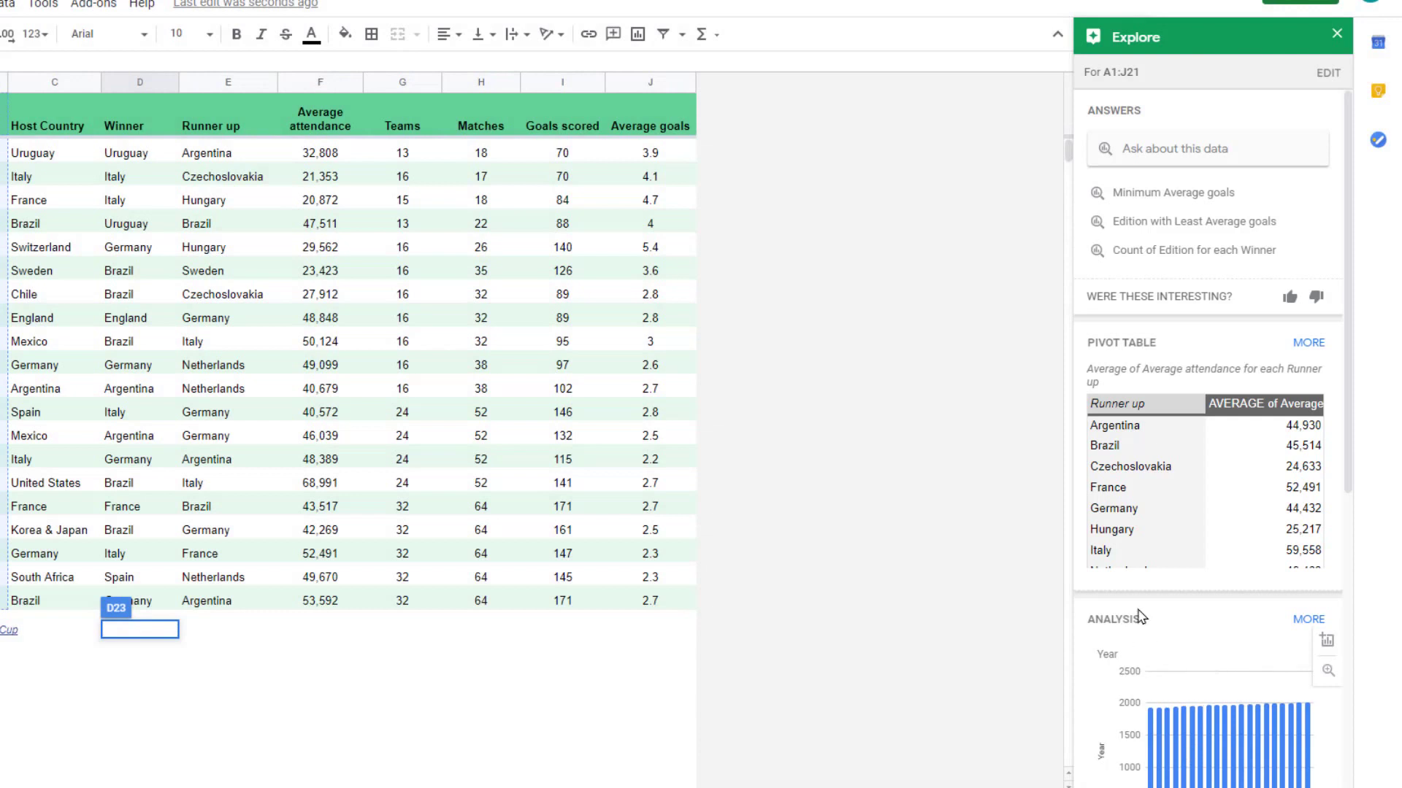
{"action": "mouse_move", "coordinate": [1173, 336]}
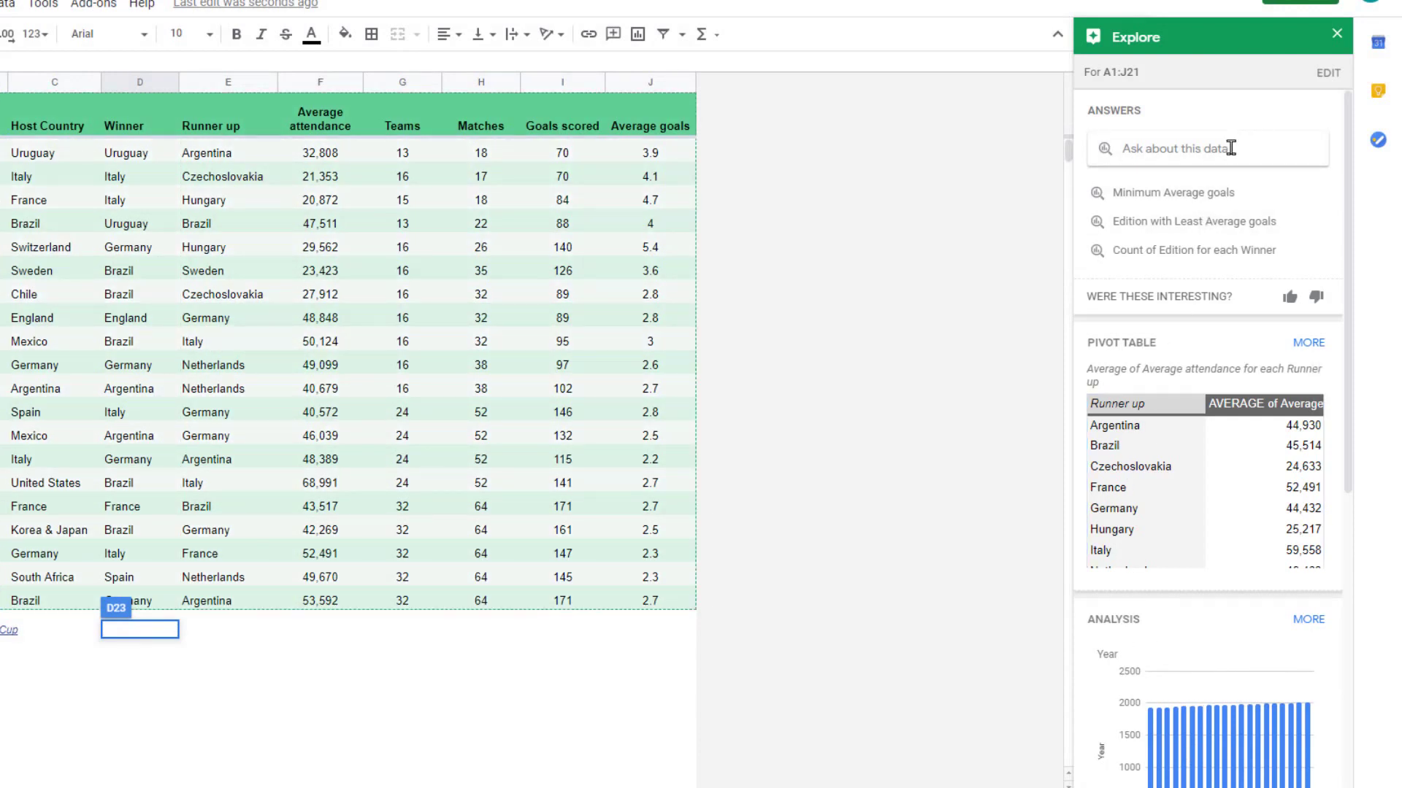
{"action": "mouse_move", "coordinate": [1163, 527]}
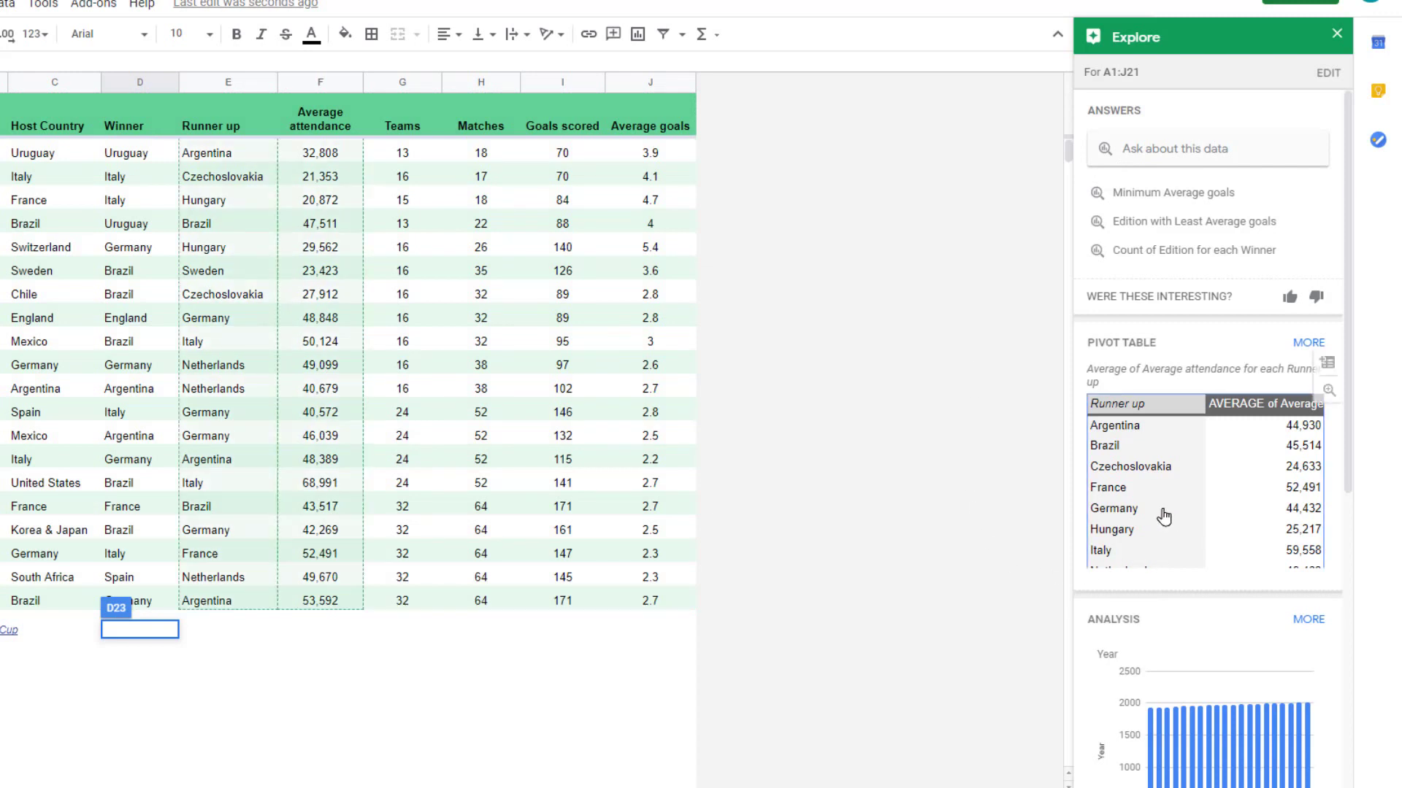
{"action": "scroll", "coordinate": [1163, 516], "scroll_direction": "down", "scroll_amount": 1}
{"action": "scroll", "coordinate": [1181, 664], "scroll_direction": "down", "scroll_amount": 3}
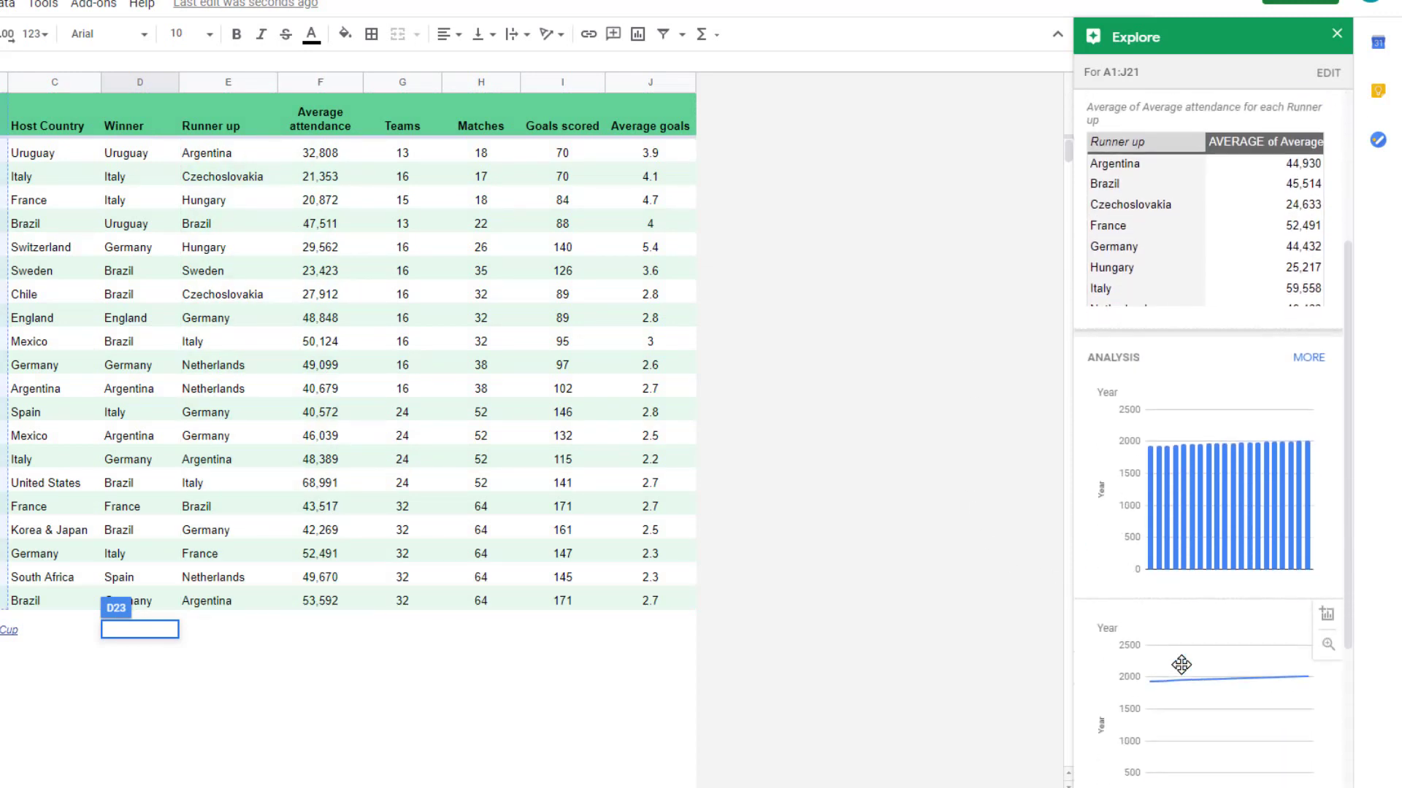
{"action": "scroll", "coordinate": [1183, 730], "scroll_direction": "up", "scroll_amount": 4}
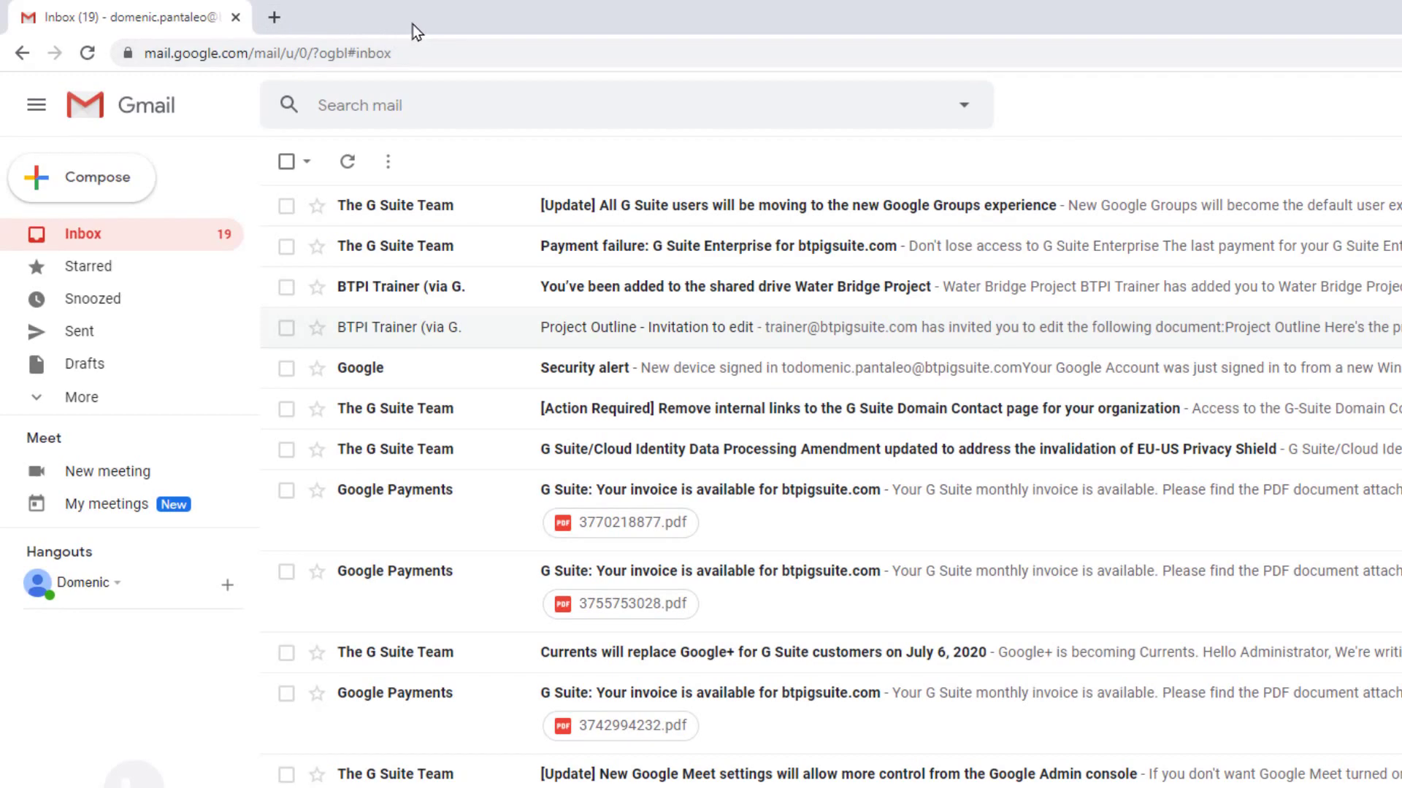
Step: Create a blank Untitled Google Doc by loading doc.new in a new tab
{"action": "key", "text": "ctrl+t"}
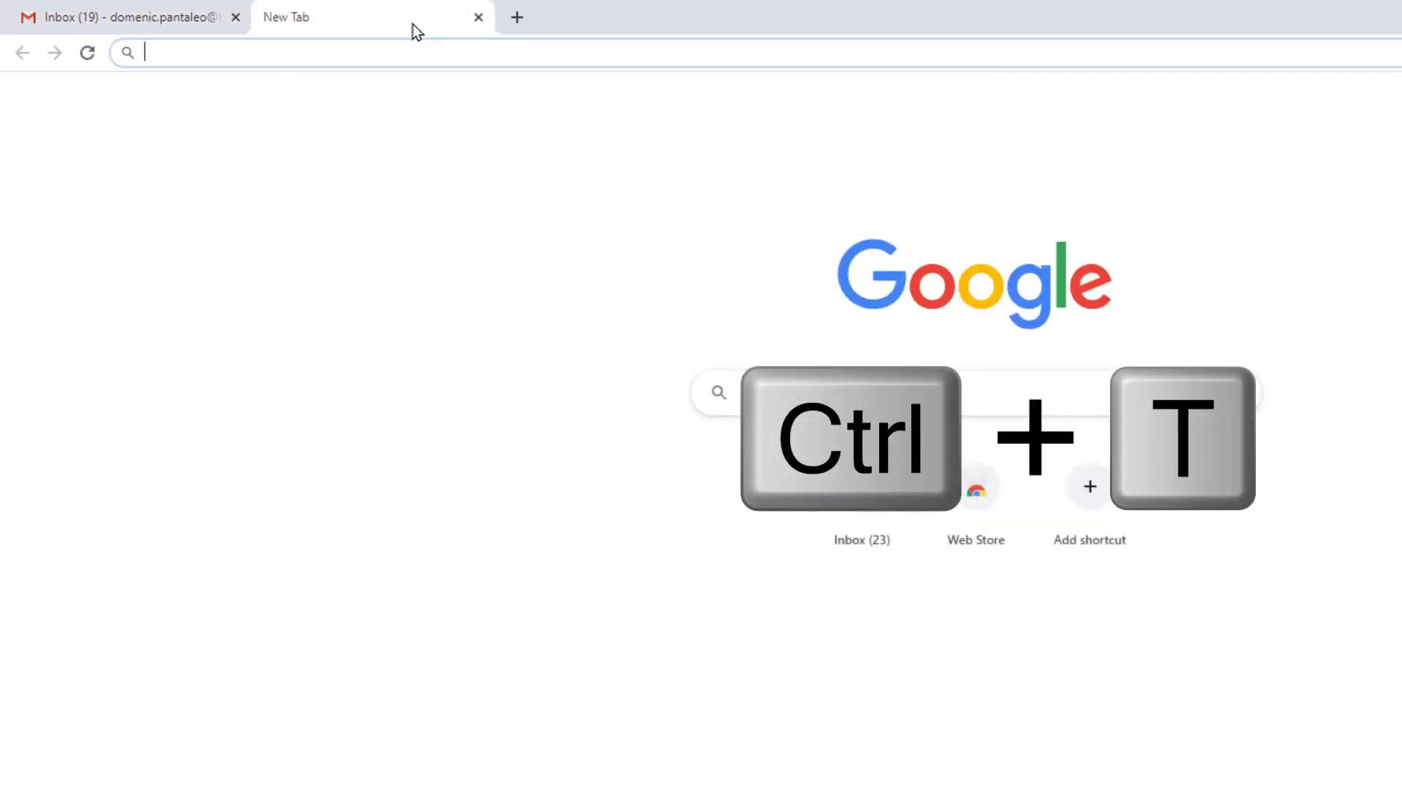
{"action": "type", "text": "doc."}
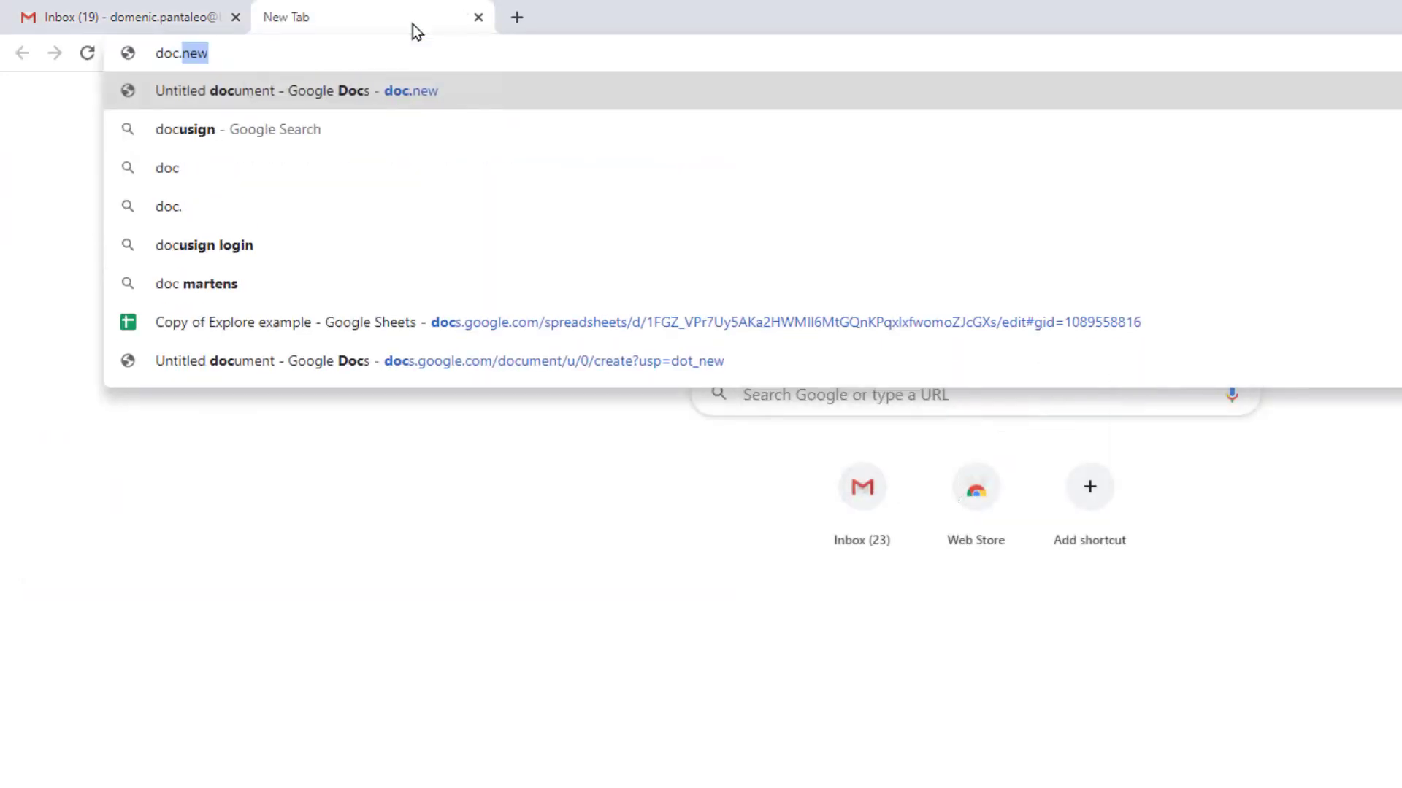
{"action": "type", "text": "new"}
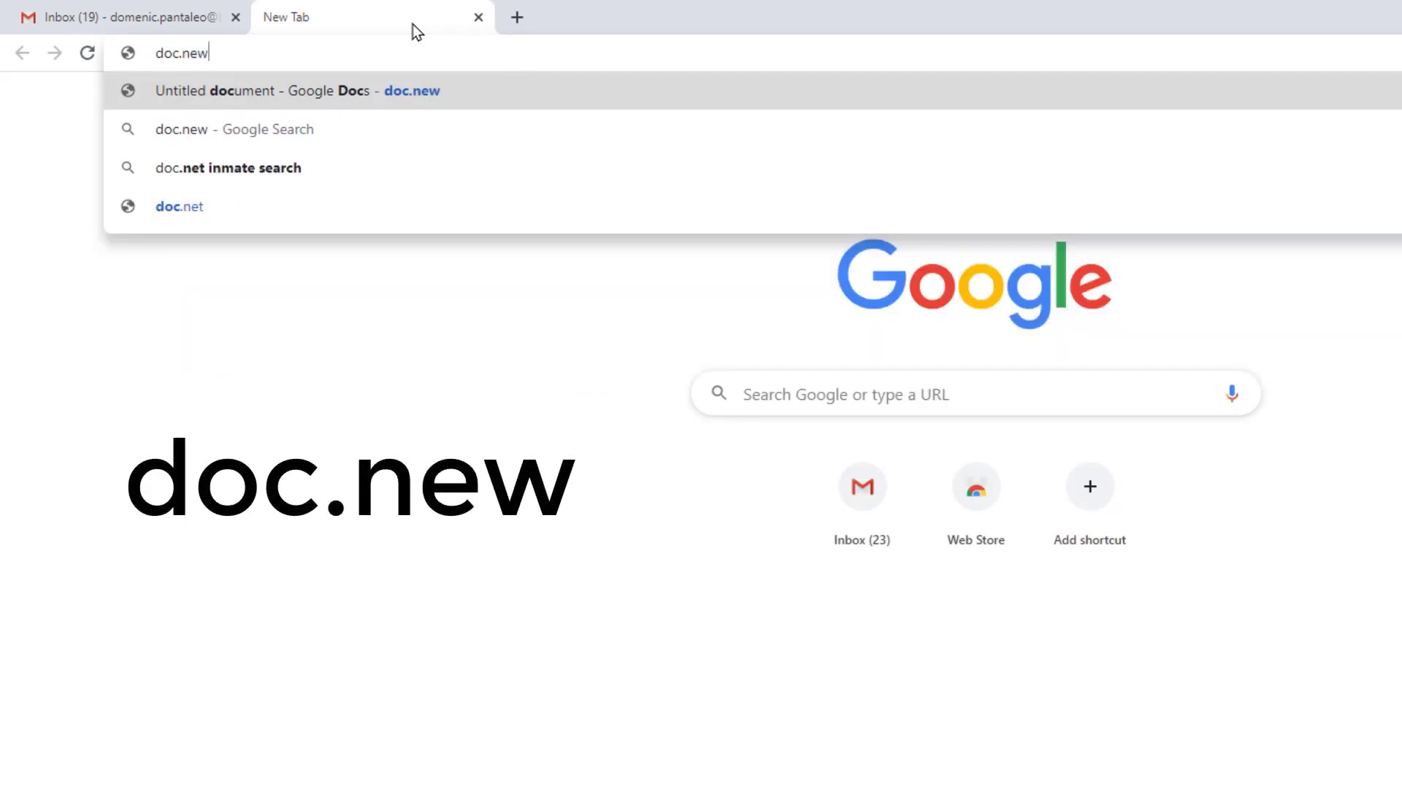
{"action": "key", "text": "Return"}
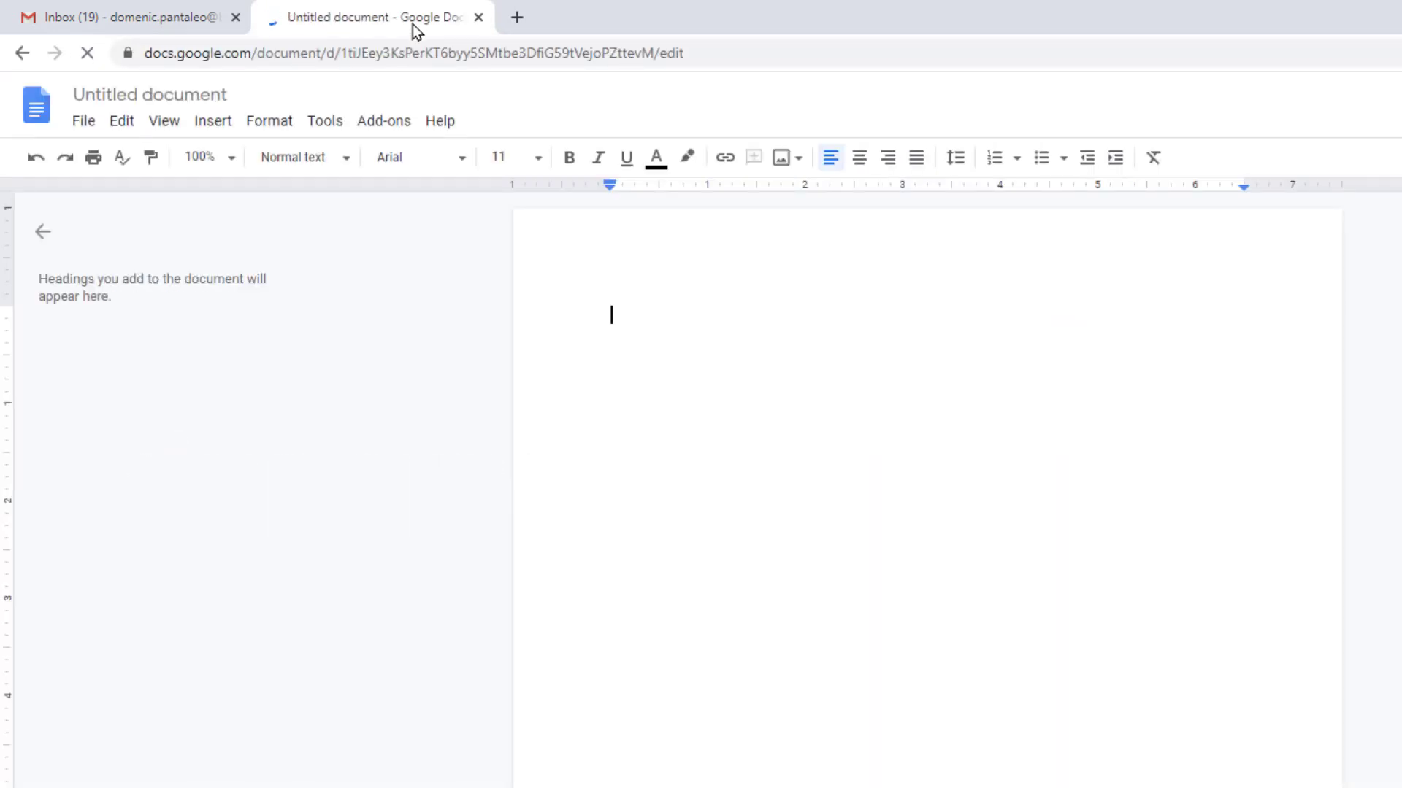
Step: Create a blank Untitled Google Sheet by loading sheet.new in a third tab, fixing the typo
{"action": "left_click", "coordinate": [517, 17]}
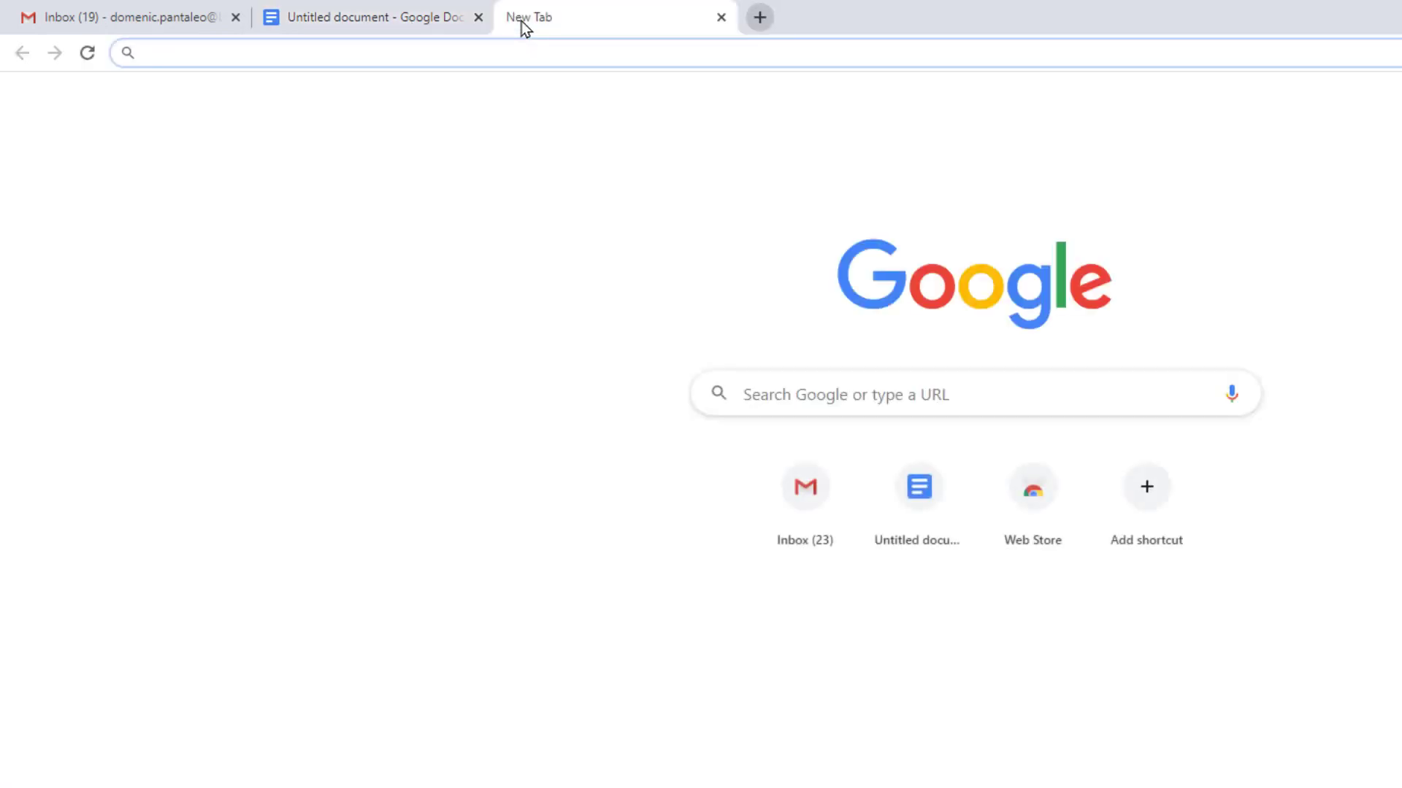
{"action": "type", "text": "sheet."}
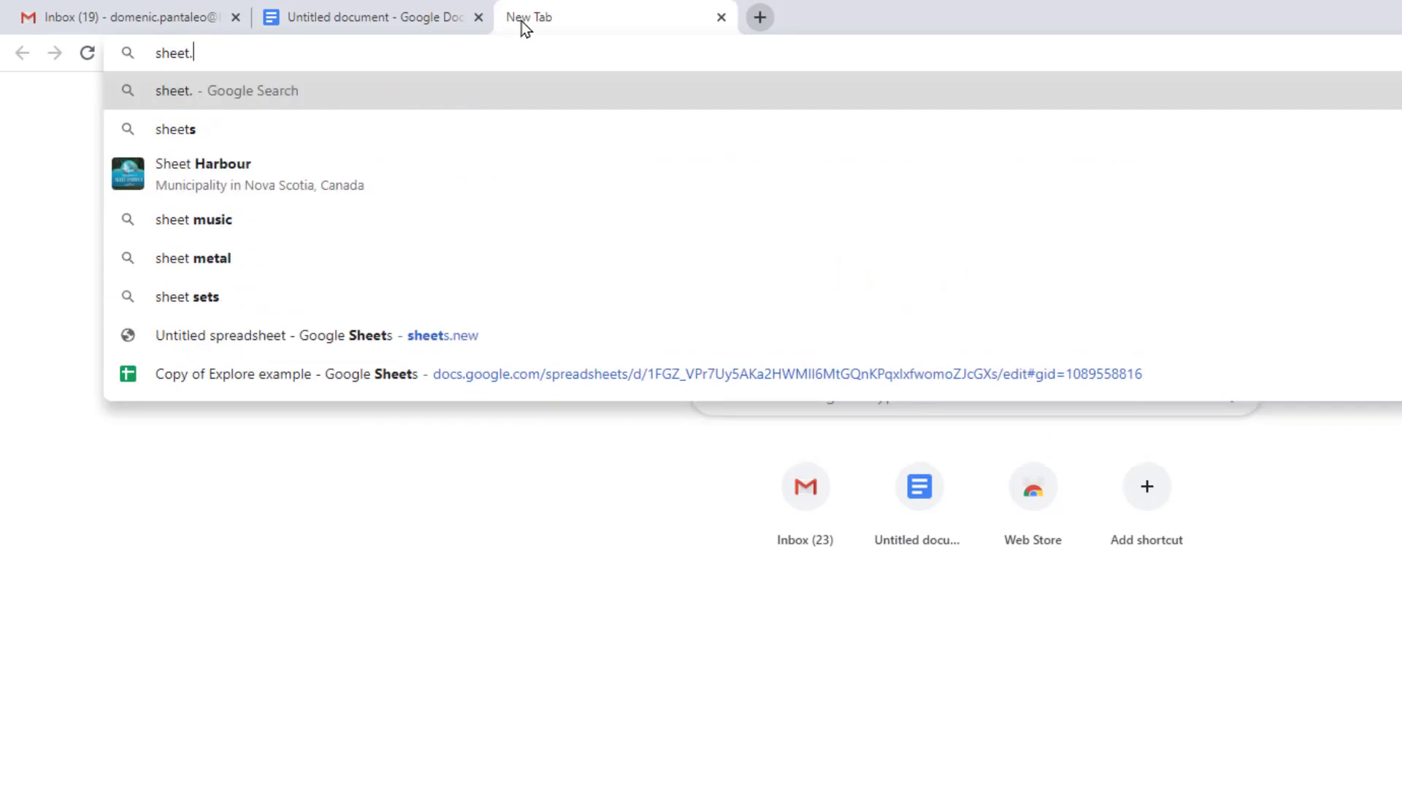
{"action": "type", "text": "net"}
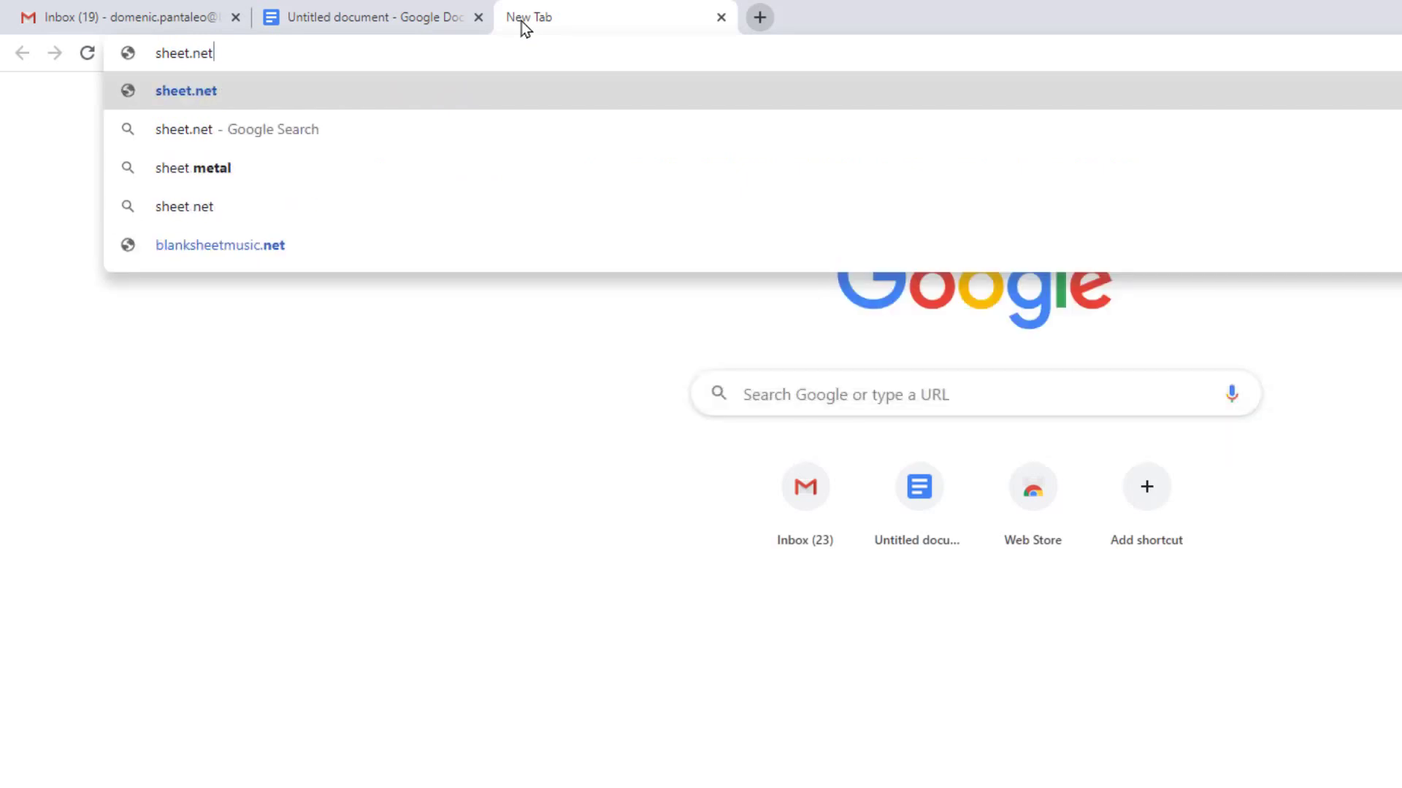
{"action": "key", "text": "BackSpace"}
{"action": "type", "text": "w"}
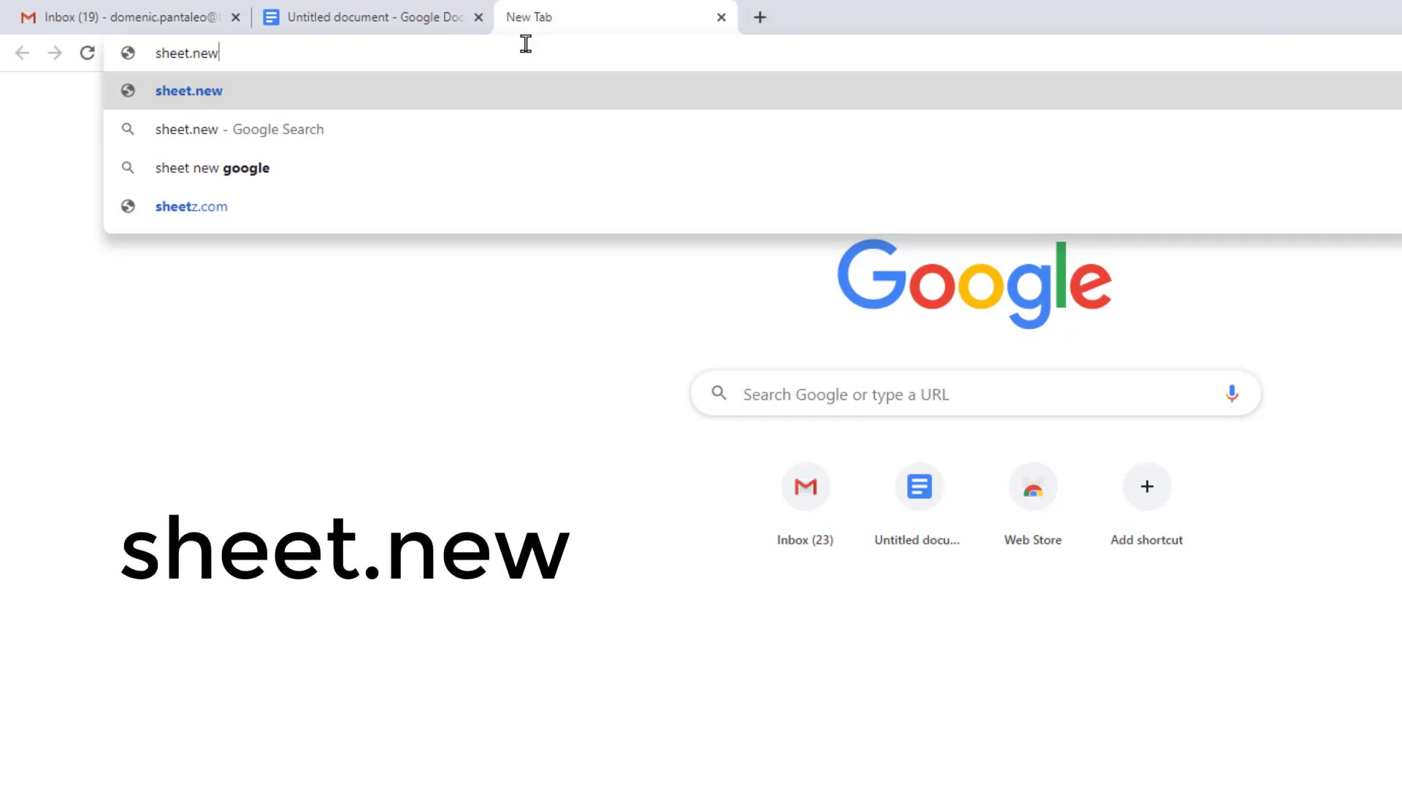
{"action": "key", "text": "Return"}
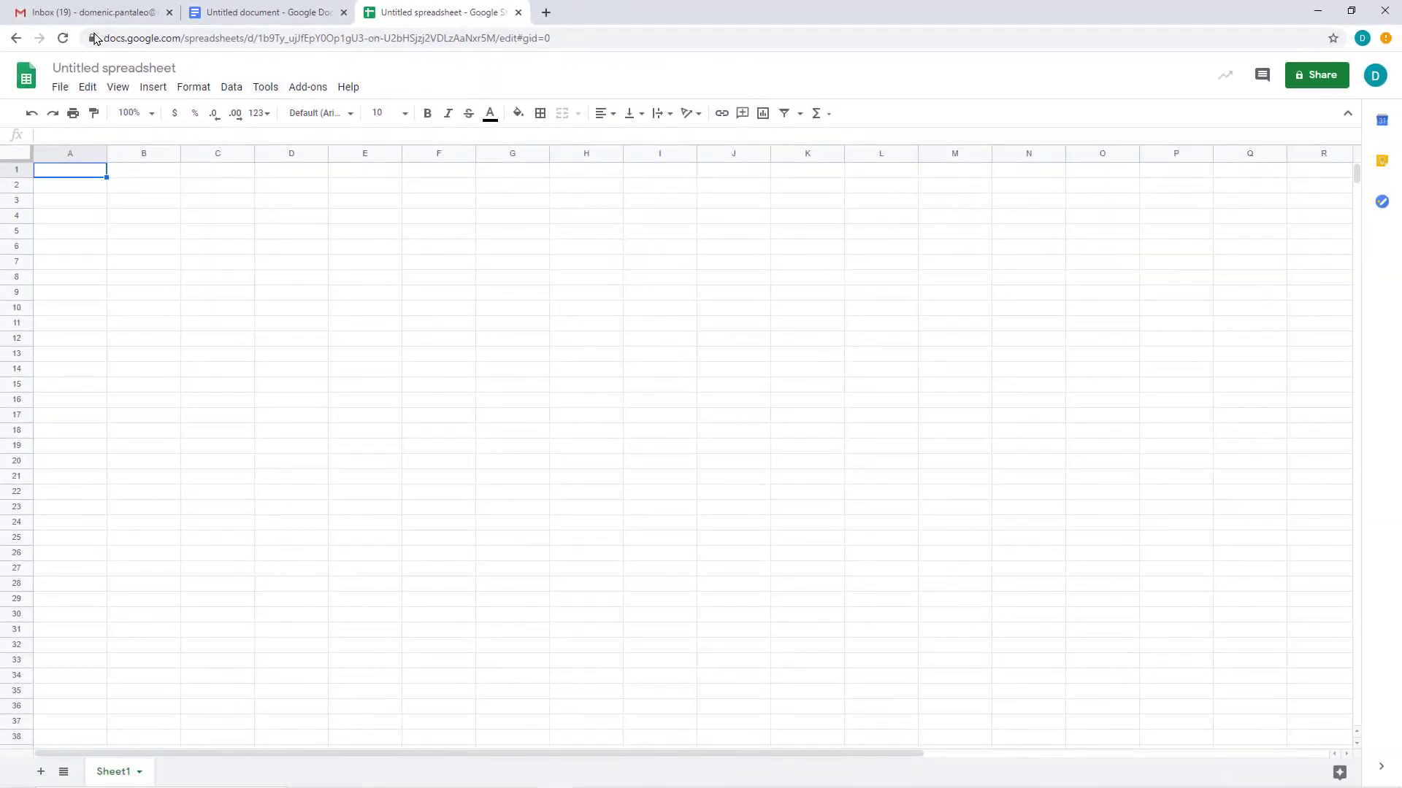
Step: Switch back to the Gmail inbox tab, keeping the new document and spreadsheet tabs open
{"action": "left_click", "coordinate": [113, 16]}
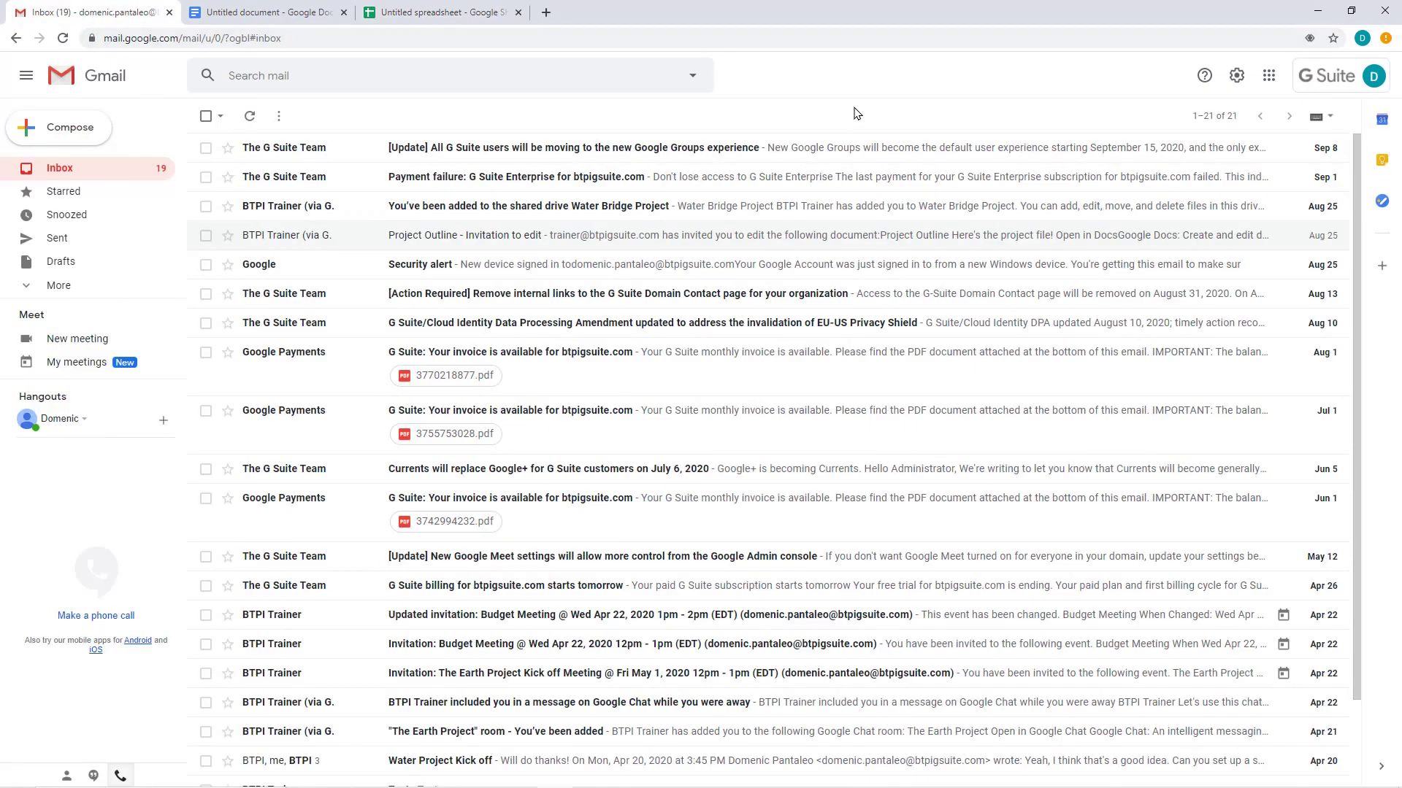